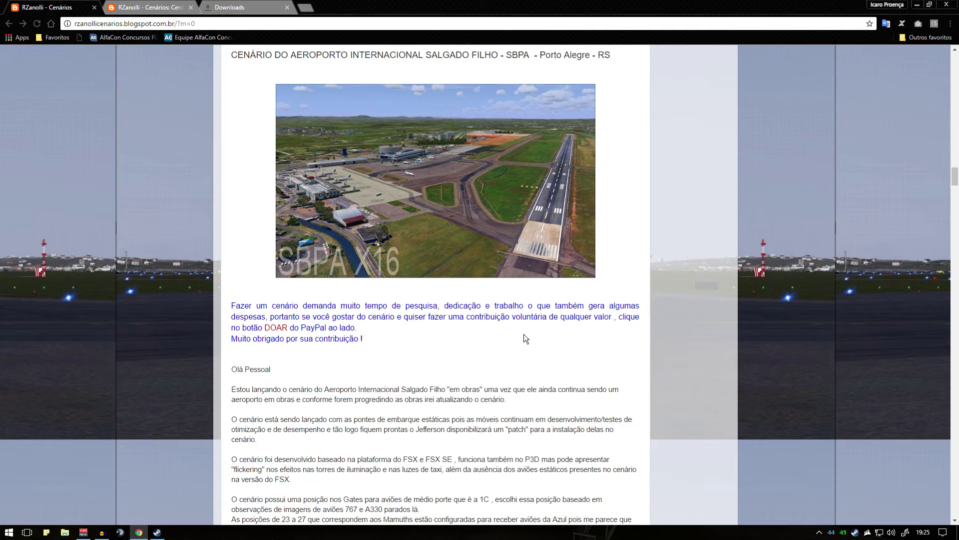
# Open the SBCF Tancredo Neves airport scenery post on the RZanolli blog and follow its download link.
pyautogui.scroll(20, 524, 335)
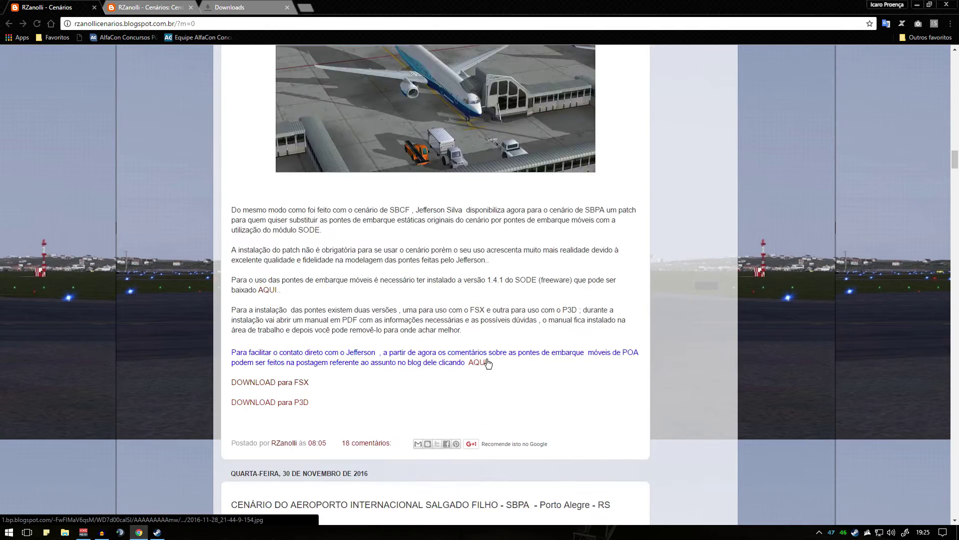
pyautogui.scroll(20, 487, 359)
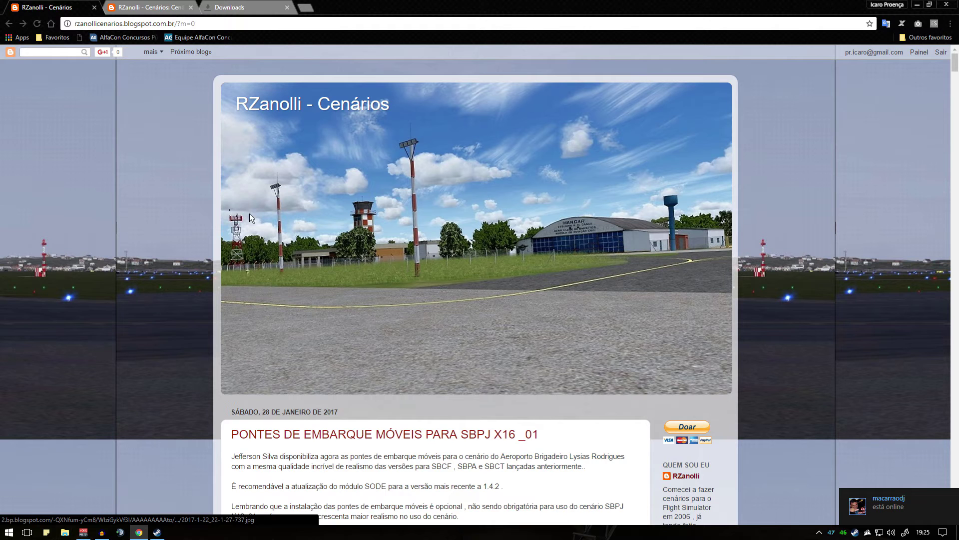
pyautogui.click(150, 7)
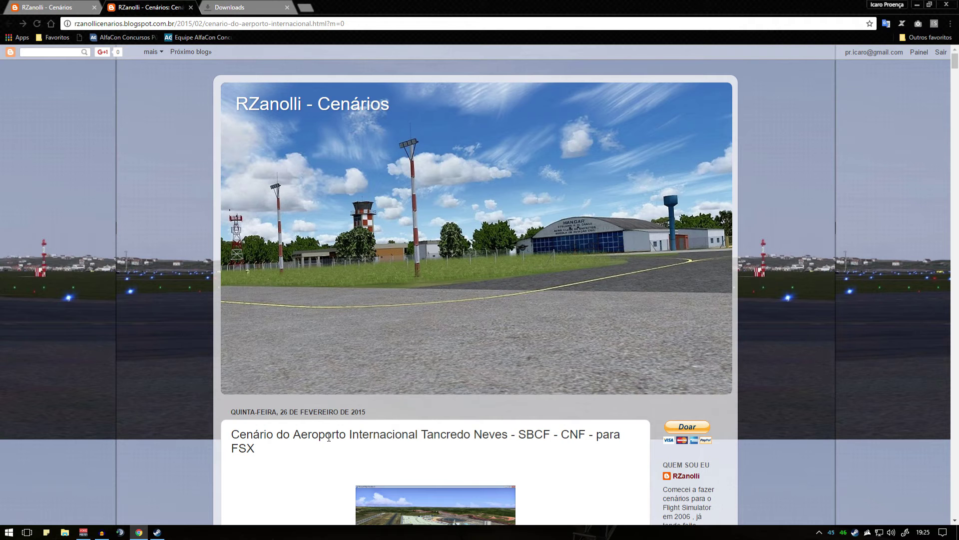
pyautogui.scroll(-20, 276, 429)
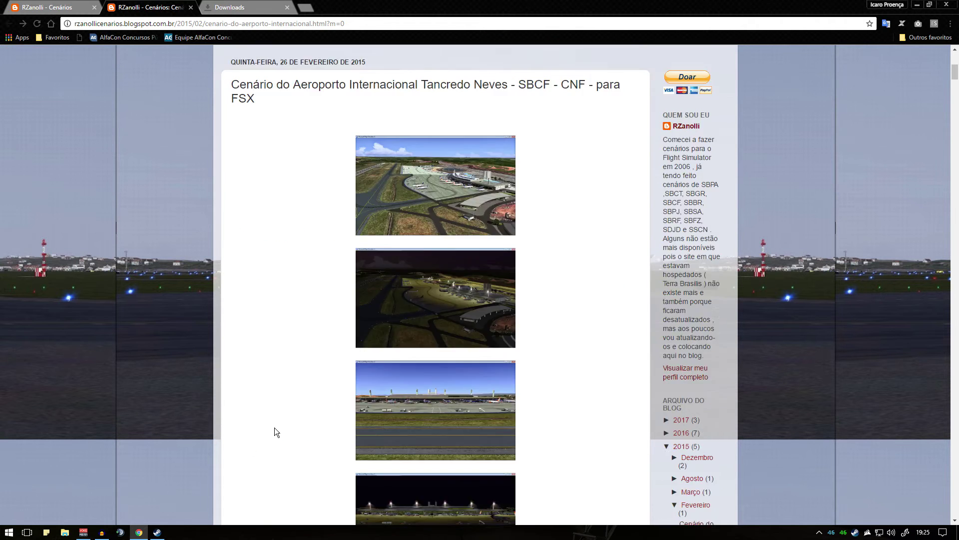
pyautogui.scroll(-4, 274, 427)
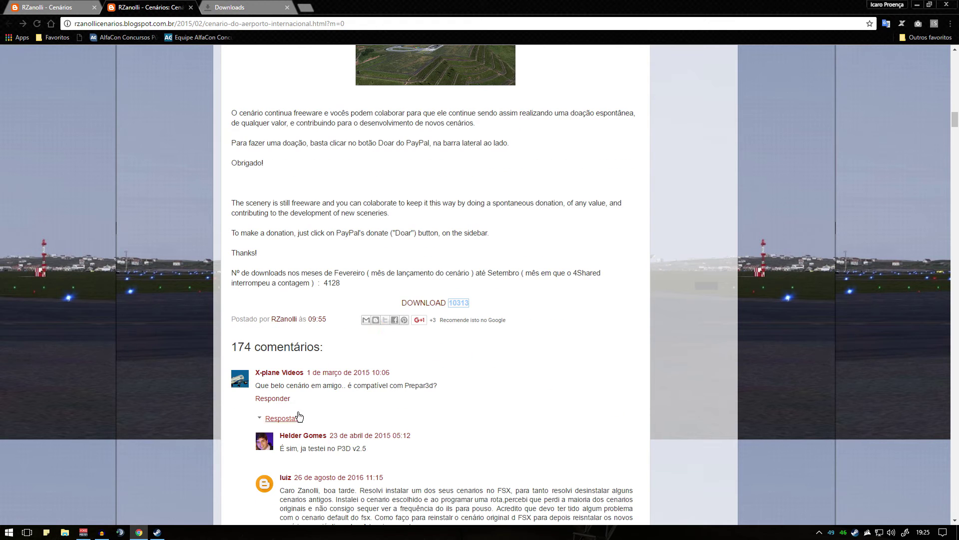
pyautogui.click(408, 303)
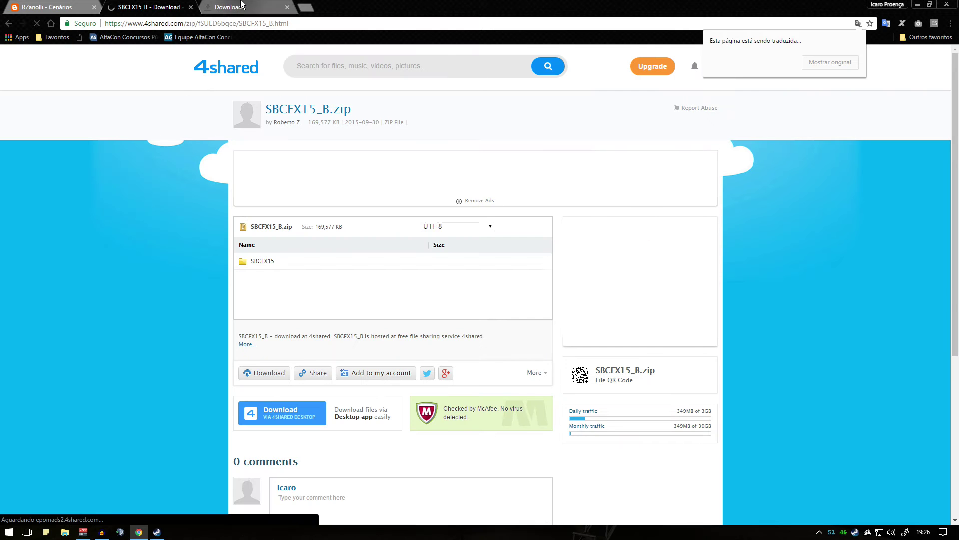
# Check the browser's downloads list for SBCFX15_B.zip, and close the 4shared page to return to the desktop.
pyautogui.click(244, 7)
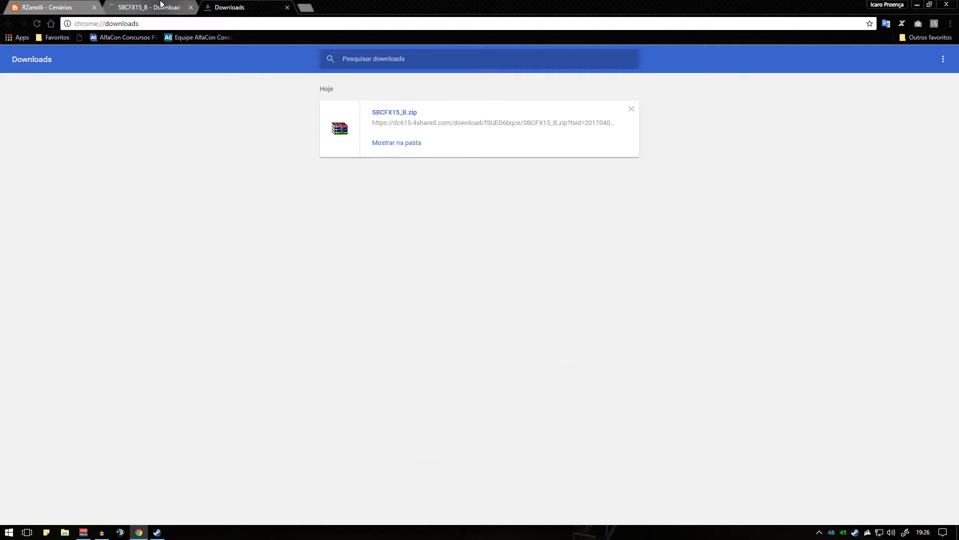
pyautogui.click(150, 7)
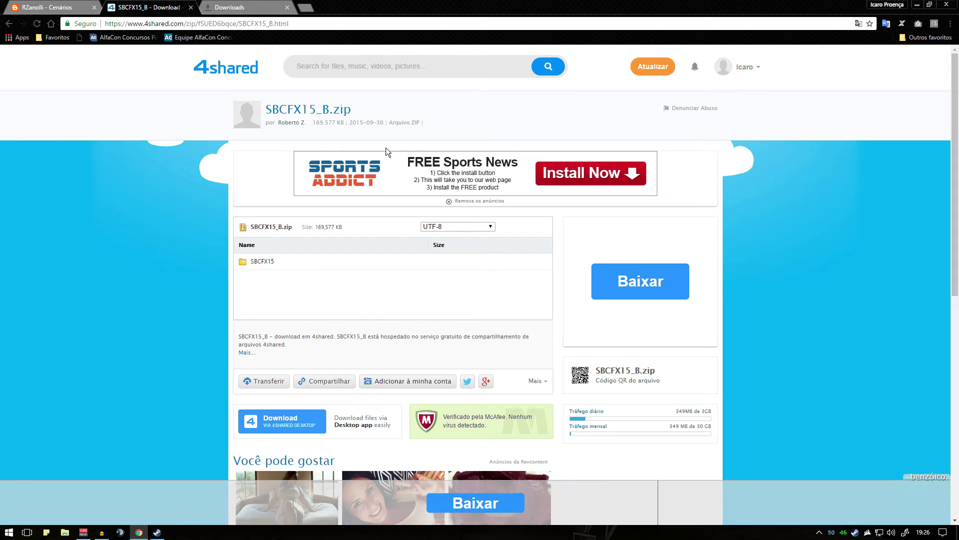
pyautogui.click(190, 8)
pyautogui.click(957, 532)
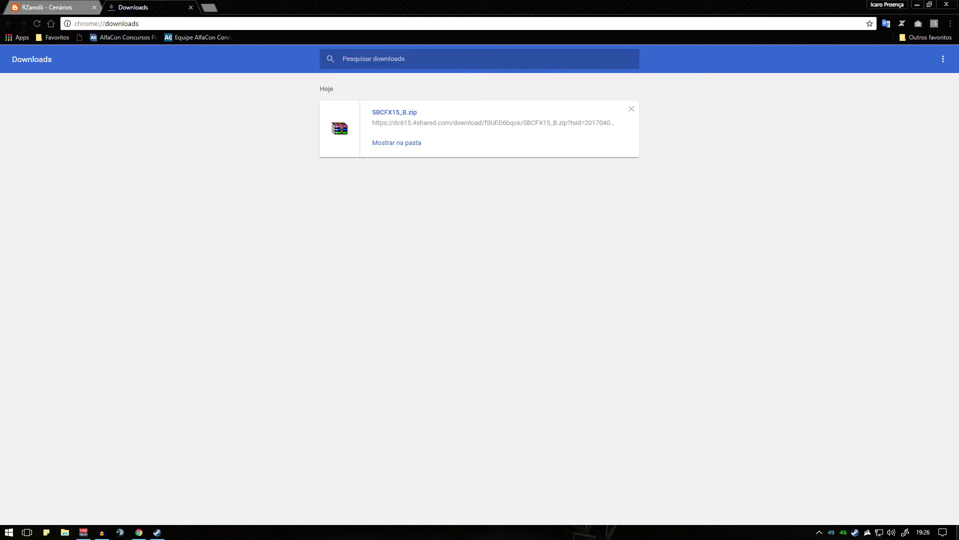
# Open the archive SBCFX15_B.zip from the computer's Downloads folder.
pyautogui.doubleClick(80, 22)
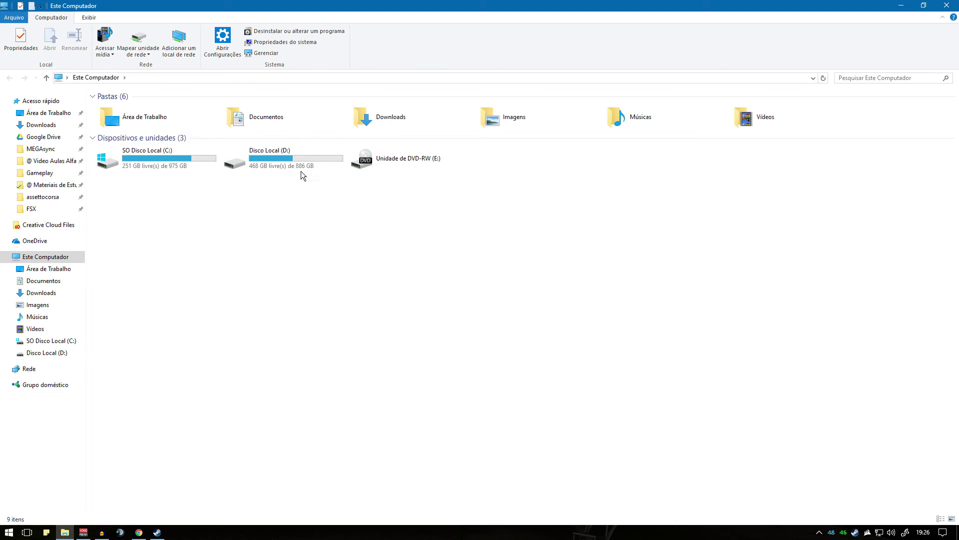
pyautogui.doubleClick(407, 117)
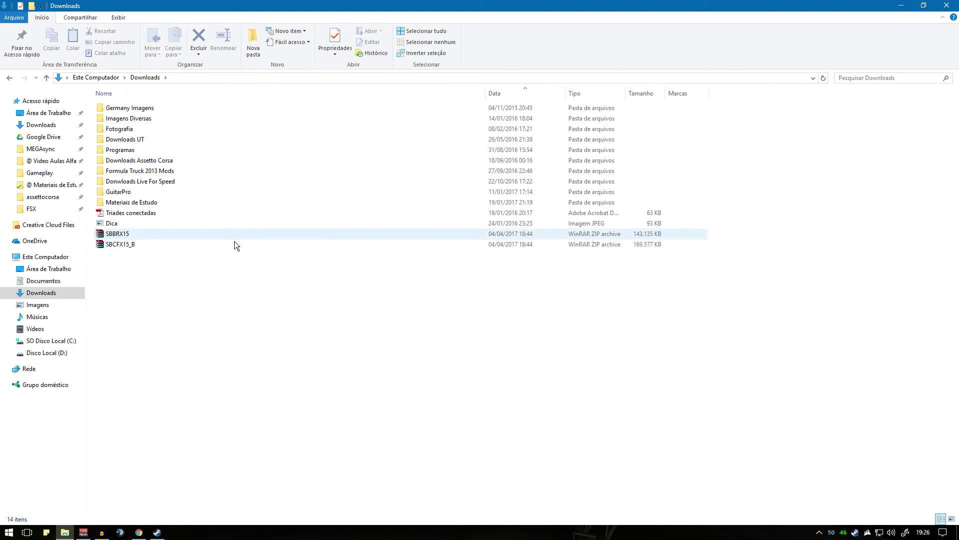
pyautogui.doubleClick(126, 245)
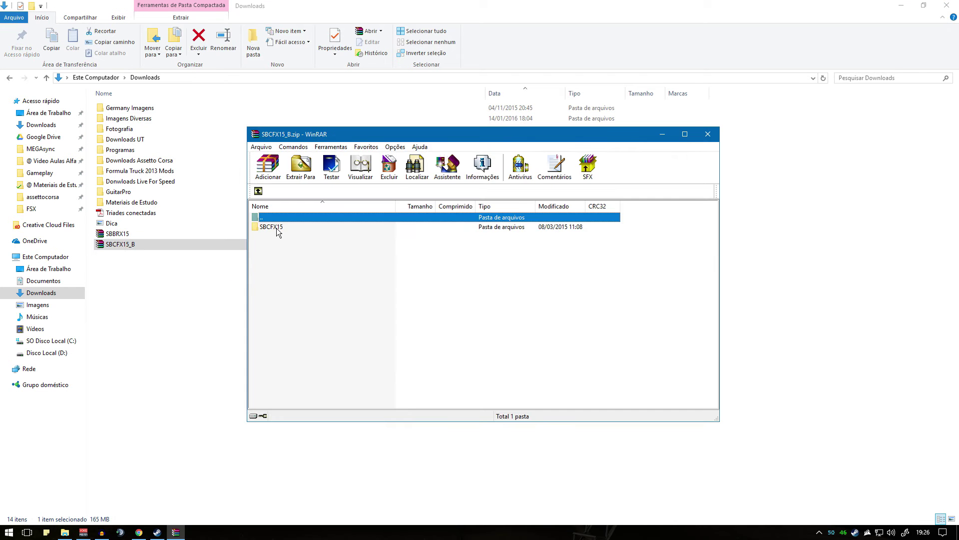
# Extract the SBCFX15 folder from the archive to the desktop and close the archive and Downloads windows.
pyautogui.click(276, 228)
pyautogui.click(301, 167)
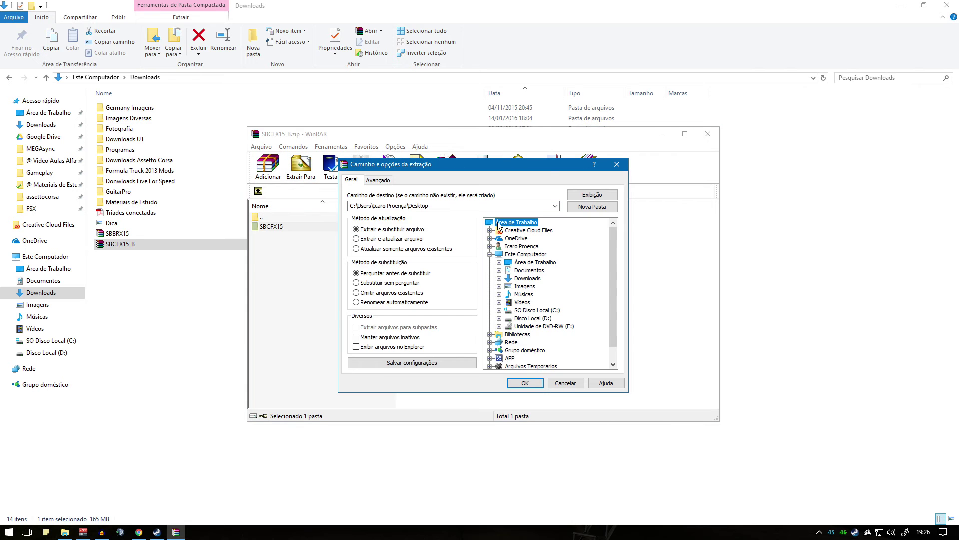
pyautogui.click(526, 383)
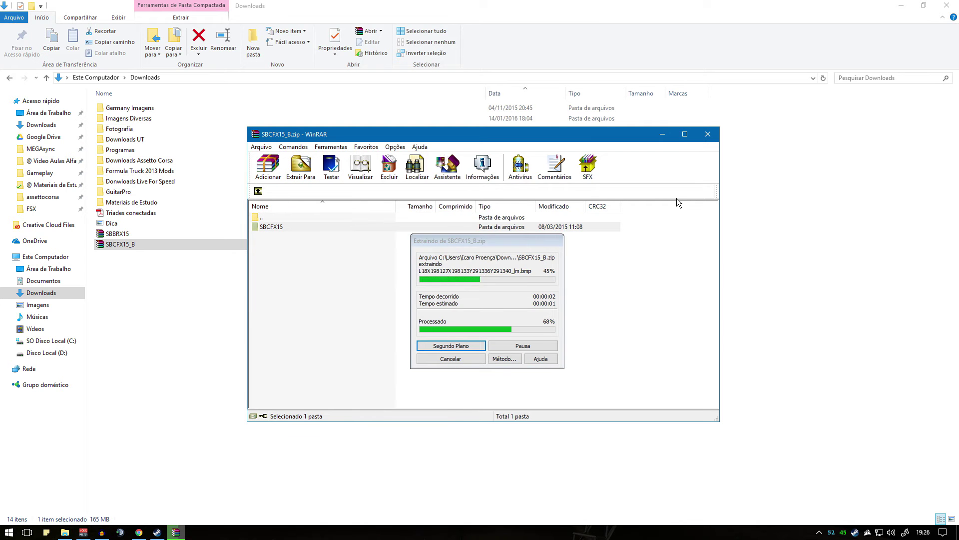
pyautogui.click(940, 5)
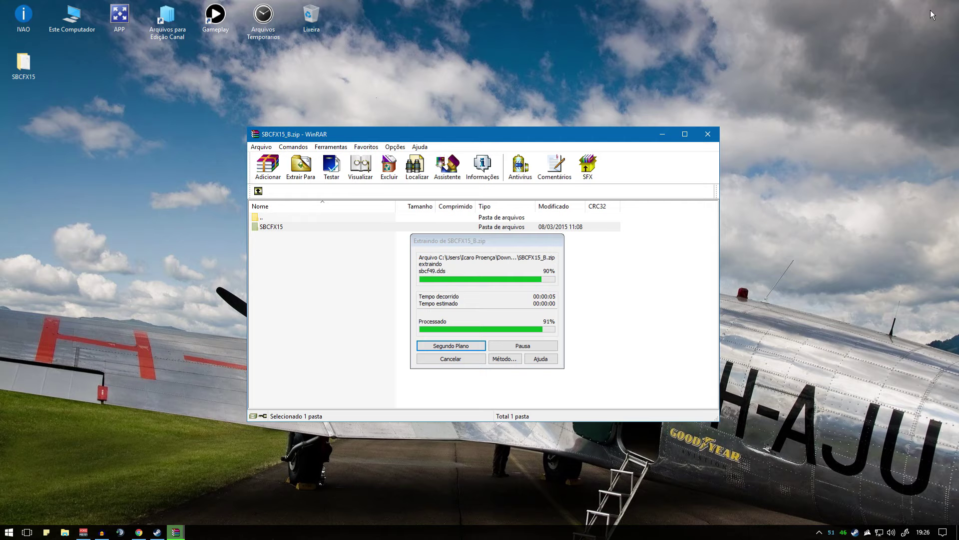
pyautogui.click(708, 135)
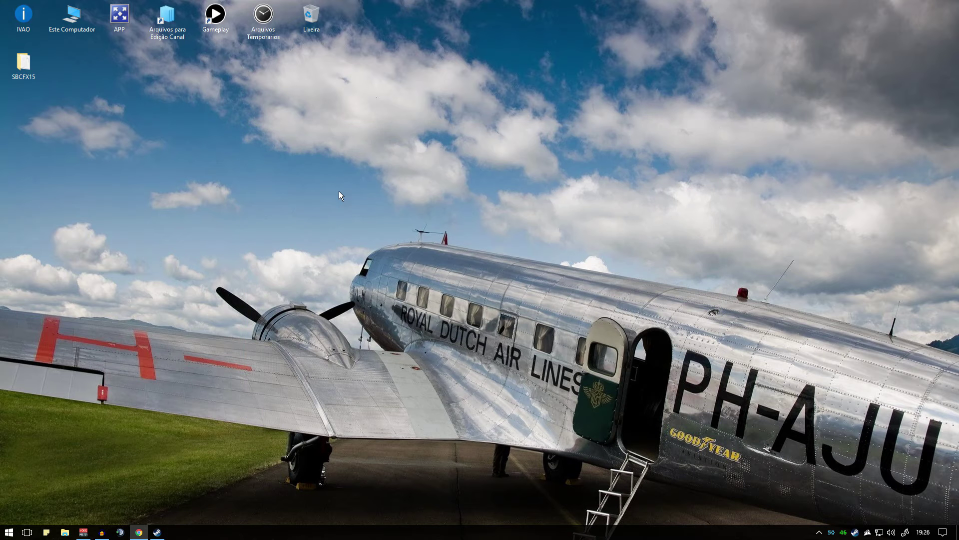
# Examine the extracted SBCFX15 folder's contents and read the installation instructions in Leia-me SBCFX15.
pyautogui.doubleClick(23, 67)
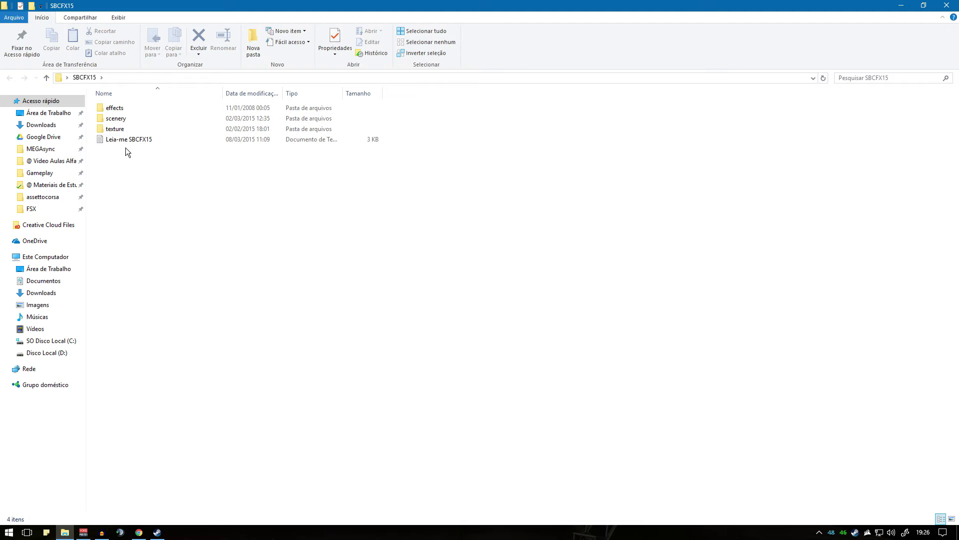
pyautogui.click(124, 129)
pyautogui.click(127, 107)
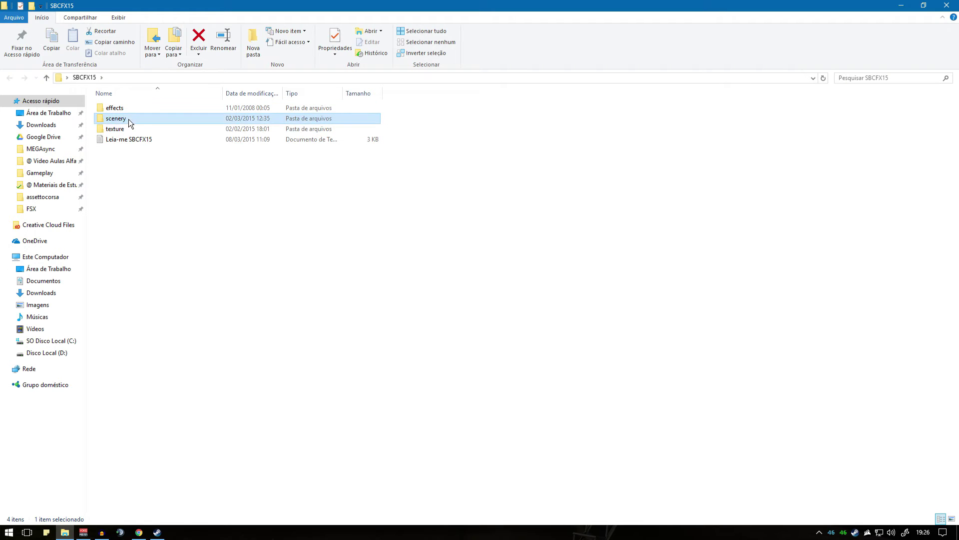
pyautogui.click(132, 129)
pyautogui.doubleClick(140, 140)
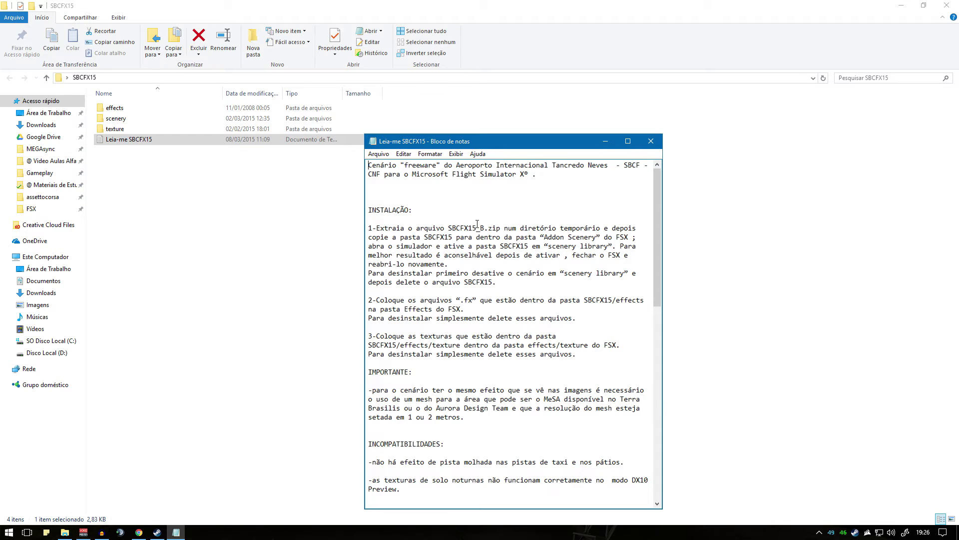
pyautogui.scroll(-9, 466, 378)
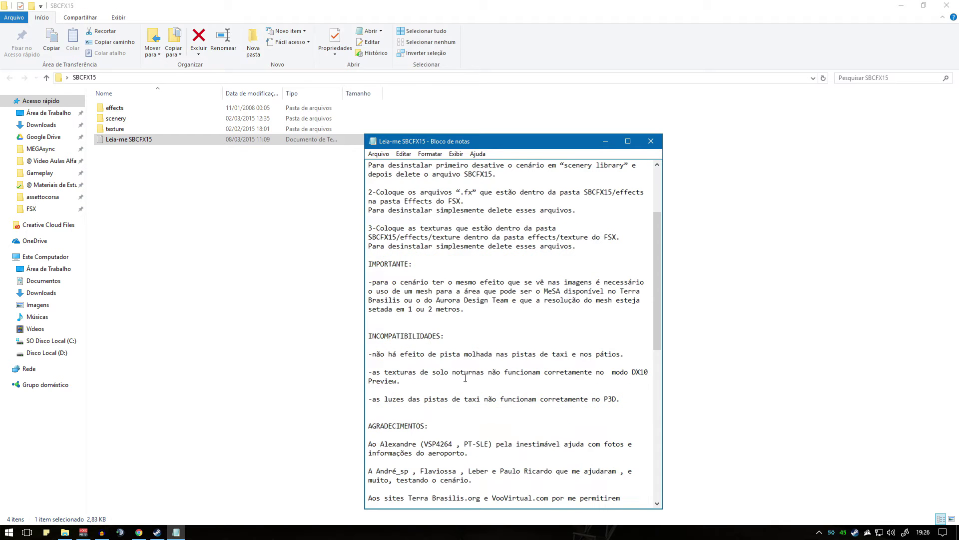
pyautogui.scroll(9, 464, 378)
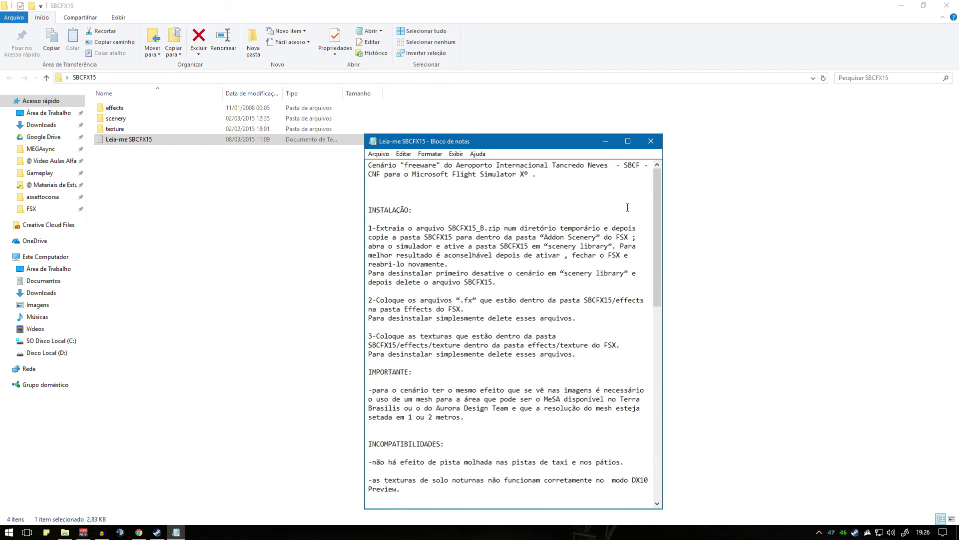
pyautogui.click(651, 142)
pyautogui.press('super+d')
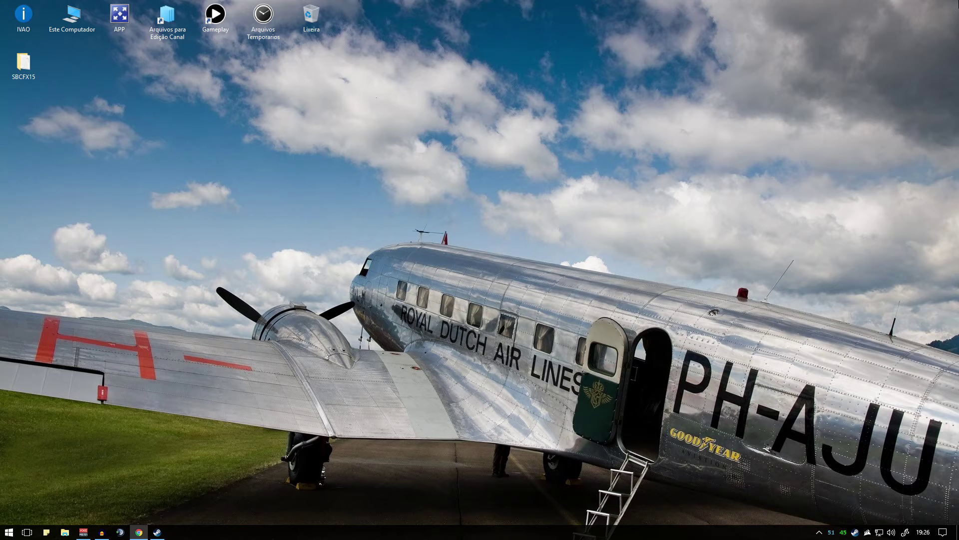
# Cut the SBCFX15 folder from the desktop and open Este Computador to look for its destination.
pyautogui.rightClick(32, 67)
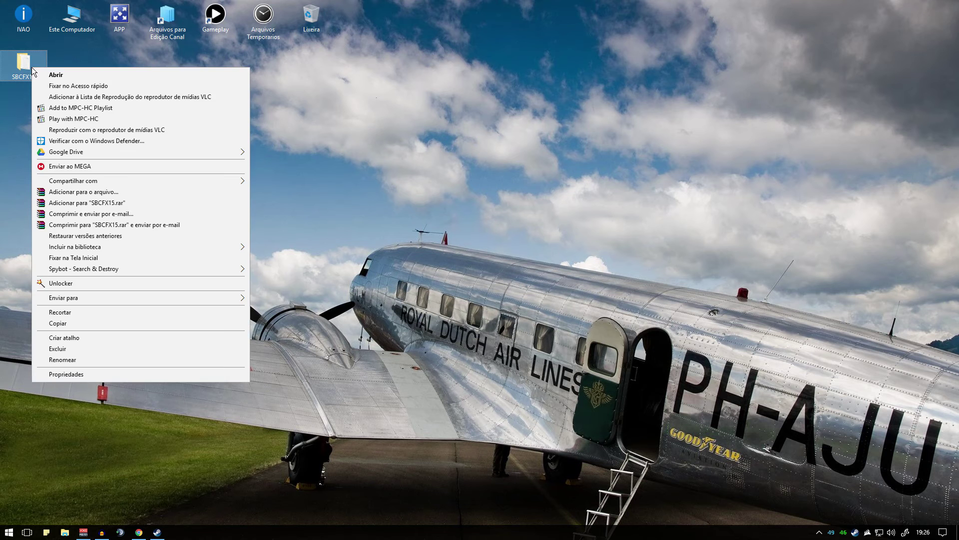
pyautogui.click(90, 312)
pyautogui.doubleClick(70, 29)
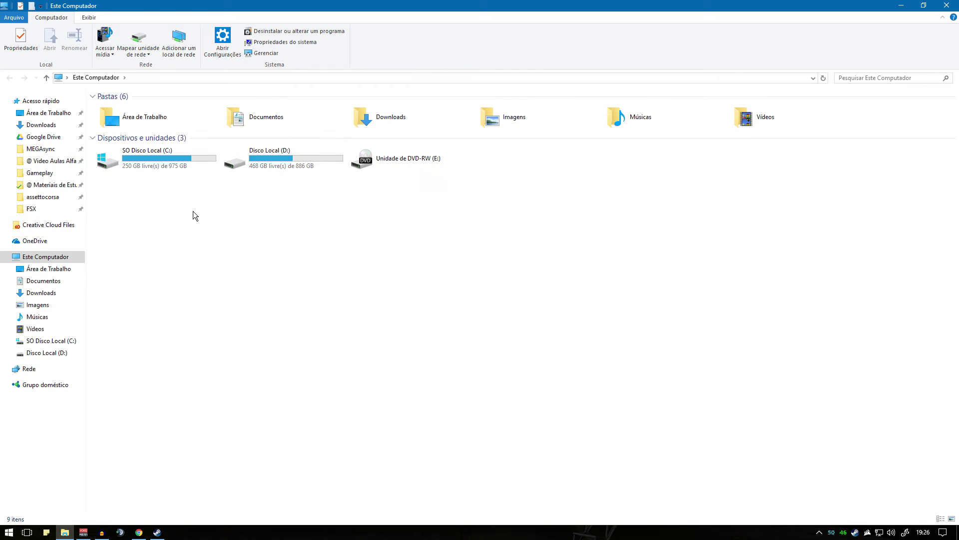
pyautogui.click(33, 209)
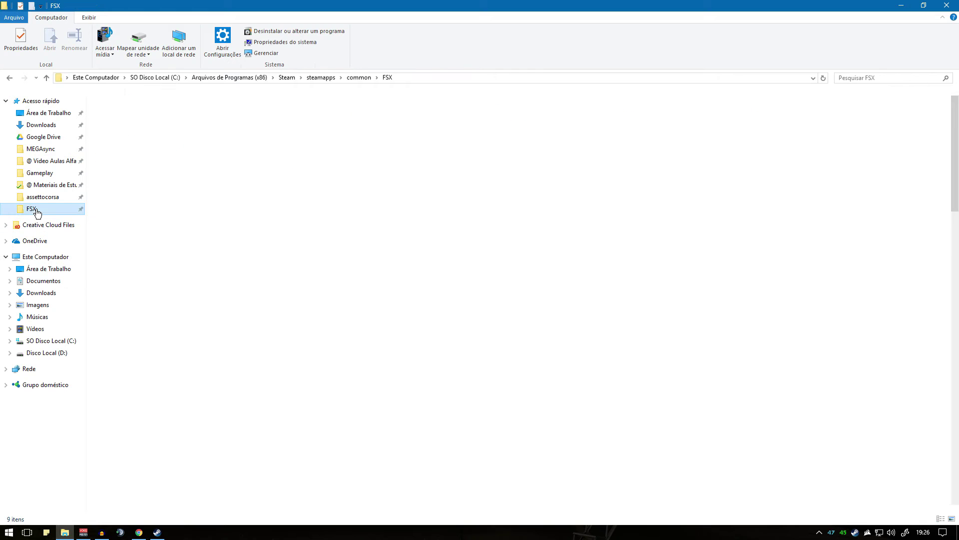
pyautogui.click(45, 257)
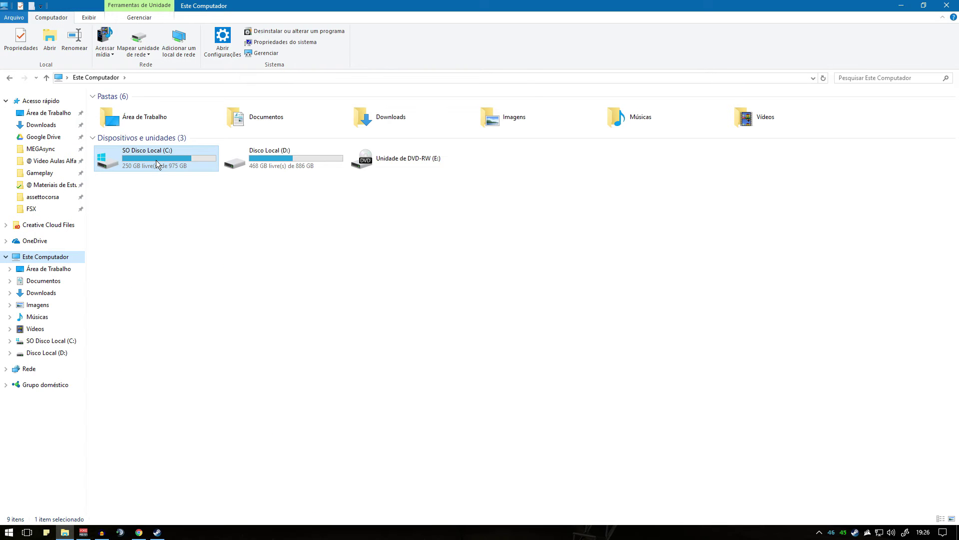
# Go to the Addon Scenery folder under C:, Arquivos de Programas (x86), Steam, steamapps, common, FSX.
pyautogui.doubleClick(140, 170)
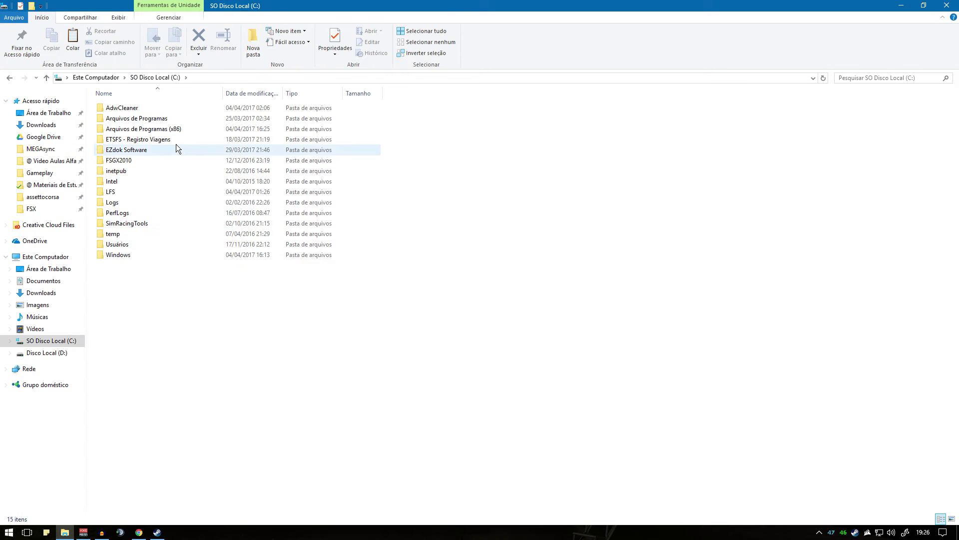
pyautogui.doubleClick(178, 131)
pyautogui.scroll(-15, 178, 314)
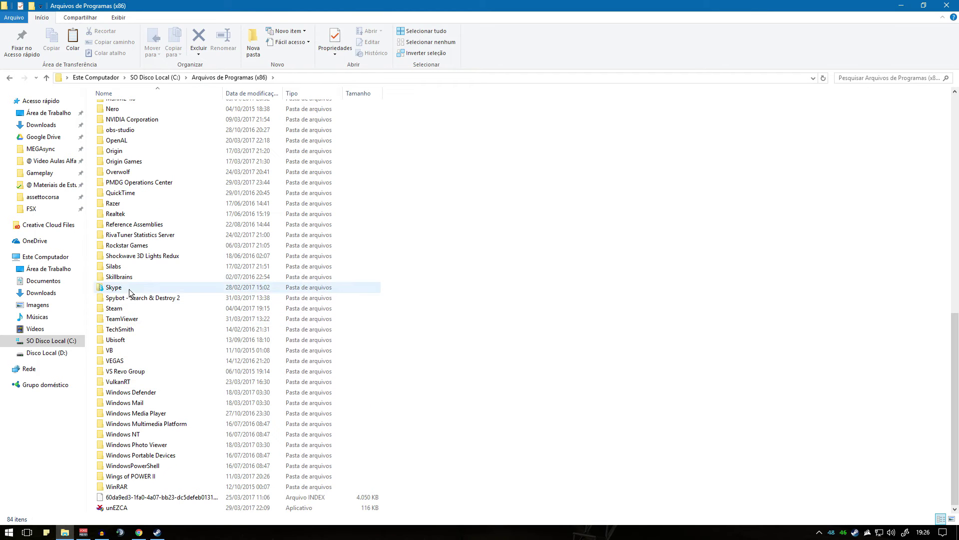
pyautogui.doubleClick(119, 309)
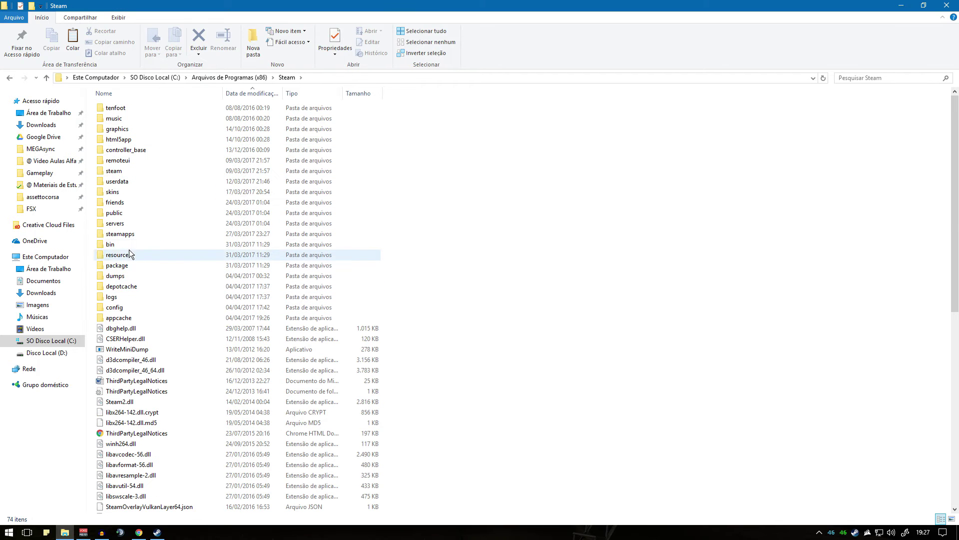
pyautogui.doubleClick(127, 235)
pyautogui.doubleClick(118, 108)
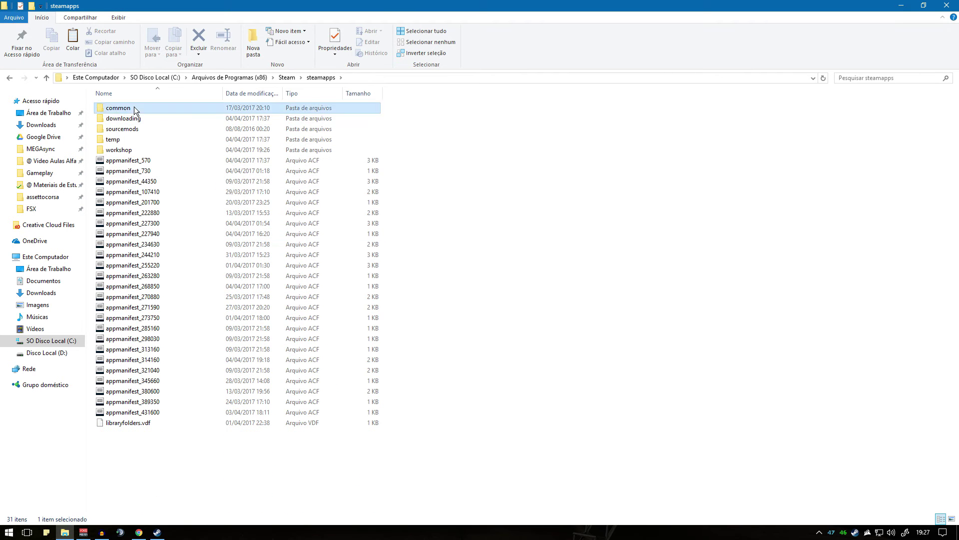
pyautogui.click(125, 263)
pyautogui.doubleClick(124, 263)
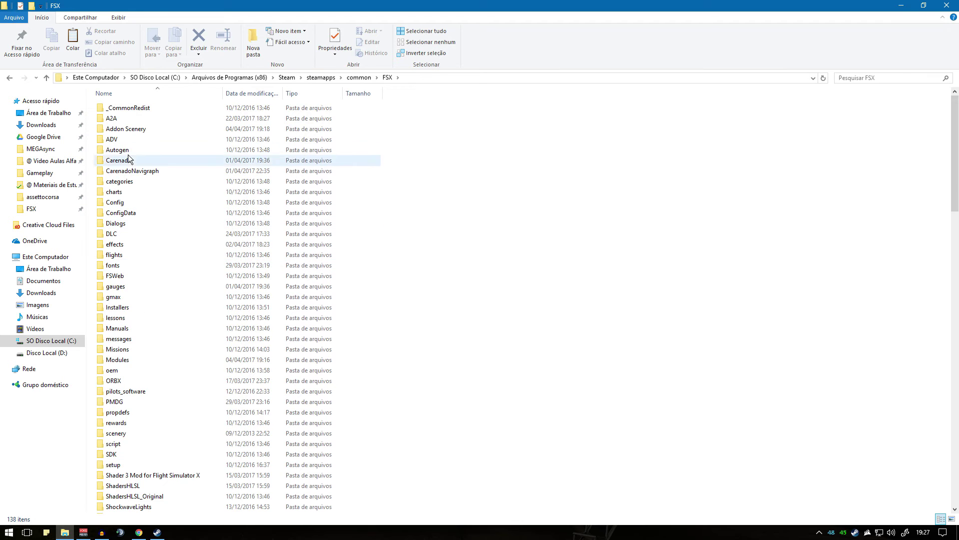
pyautogui.doubleClick(134, 131)
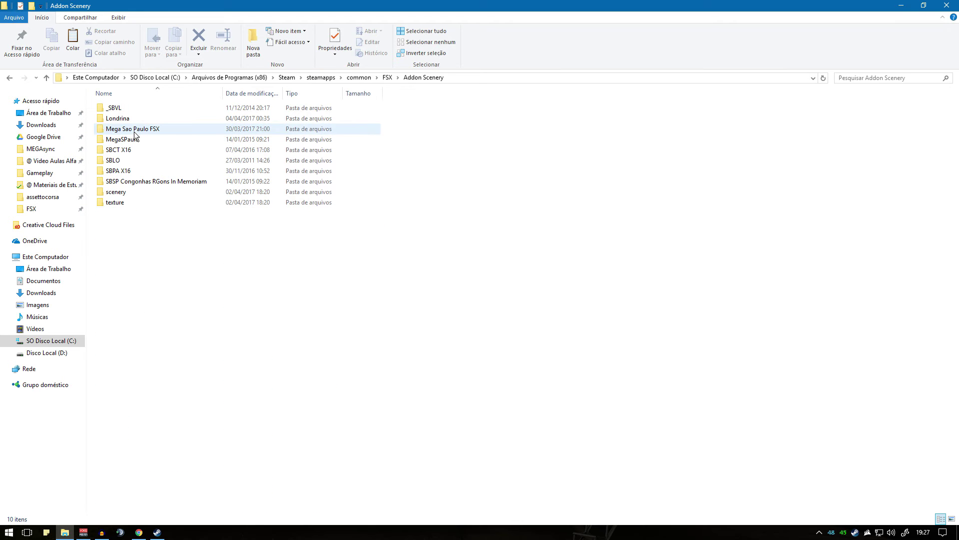
# Paste the SBCFX15 folder into Addon Scenery, check its contents, and close the file window.
pyautogui.rightClick(175, 314)
pyautogui.click(211, 383)
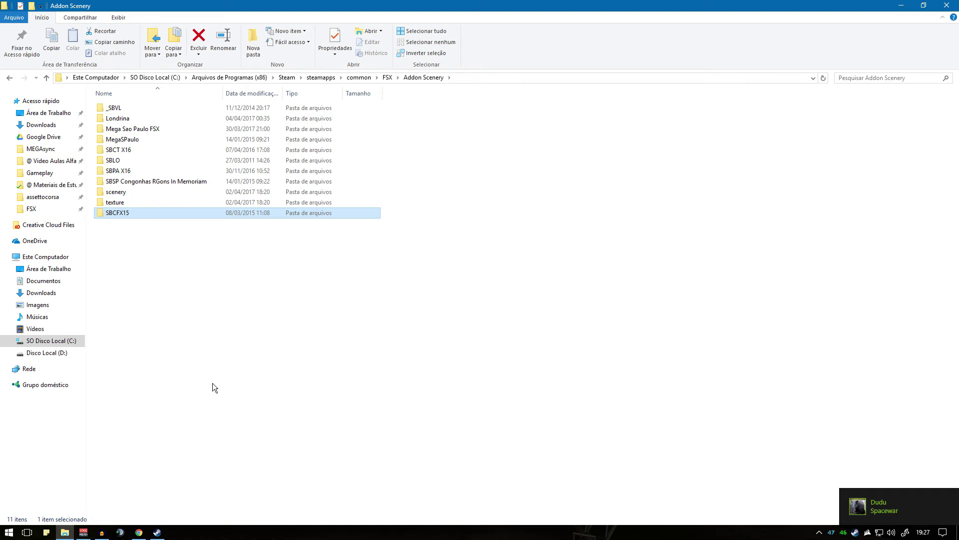
pyautogui.doubleClick(128, 213)
pyautogui.hotkey('alt', 'Left')
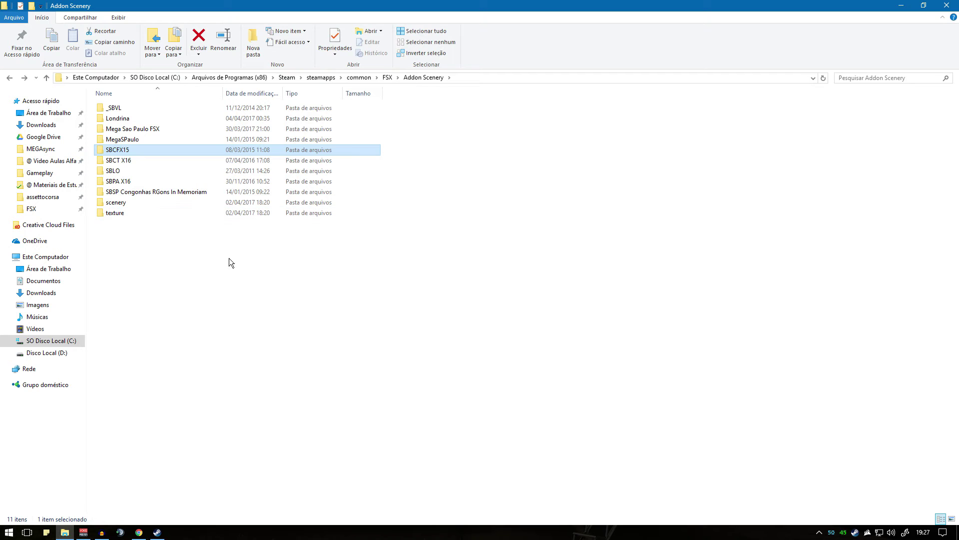
pyautogui.click(947, 5)
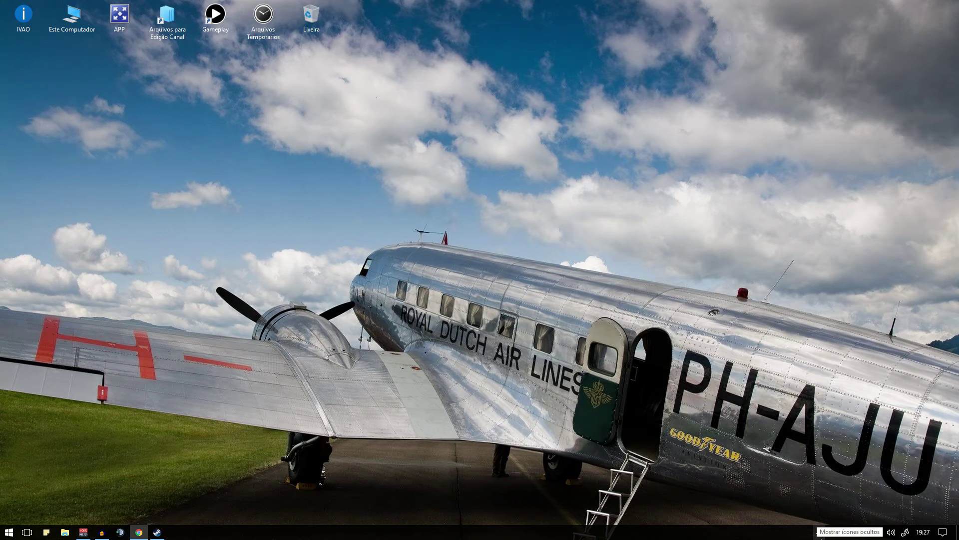
# Launch Microsoft Flight Simulator X Steam Edition from the Steam library and clear the Steam window off the desktop.
pyautogui.doubleClick(855, 532)
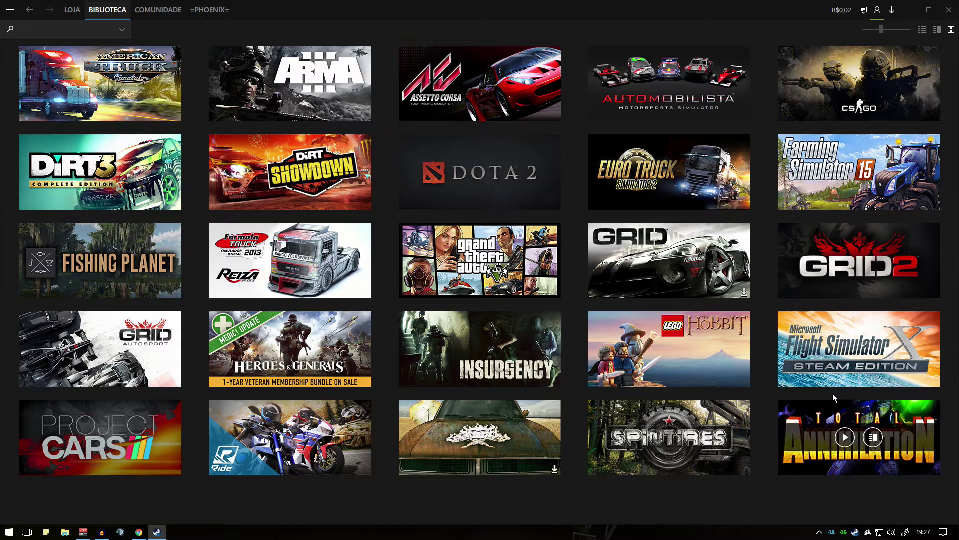
pyautogui.click(845, 350)
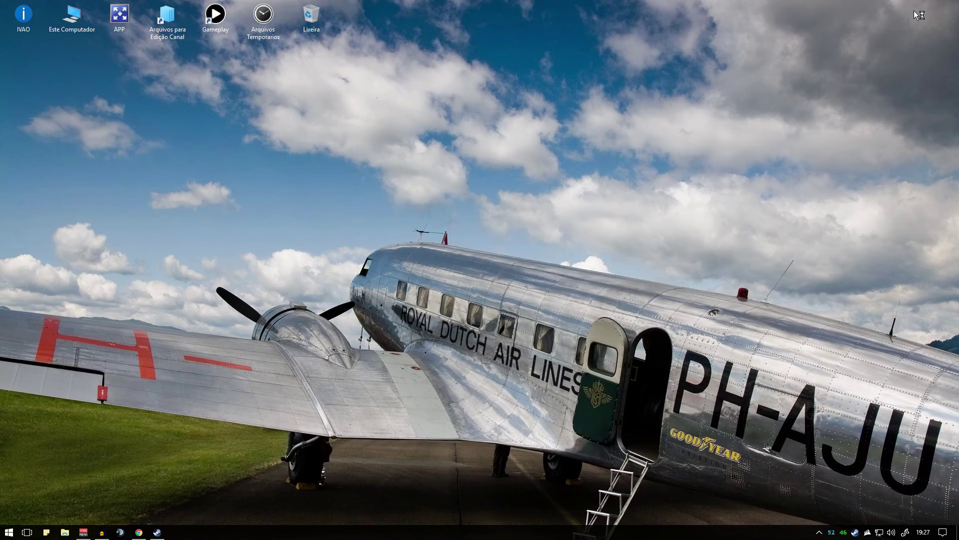
pyautogui.click(910, 10)
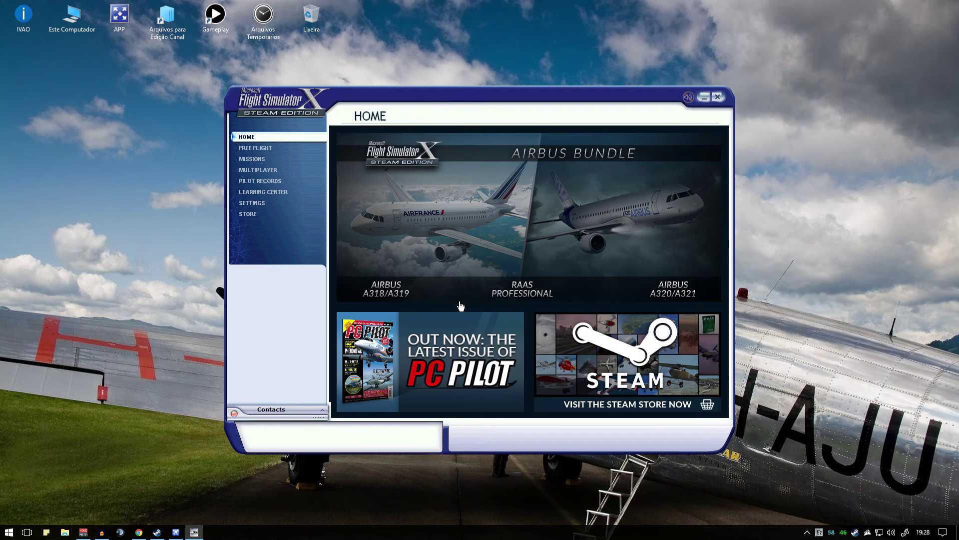
# Add the SBCFX15 folder from Addon Scenery as a new area in the simulator's Scenery Library and accept the changes.
pyautogui.click(270, 205)
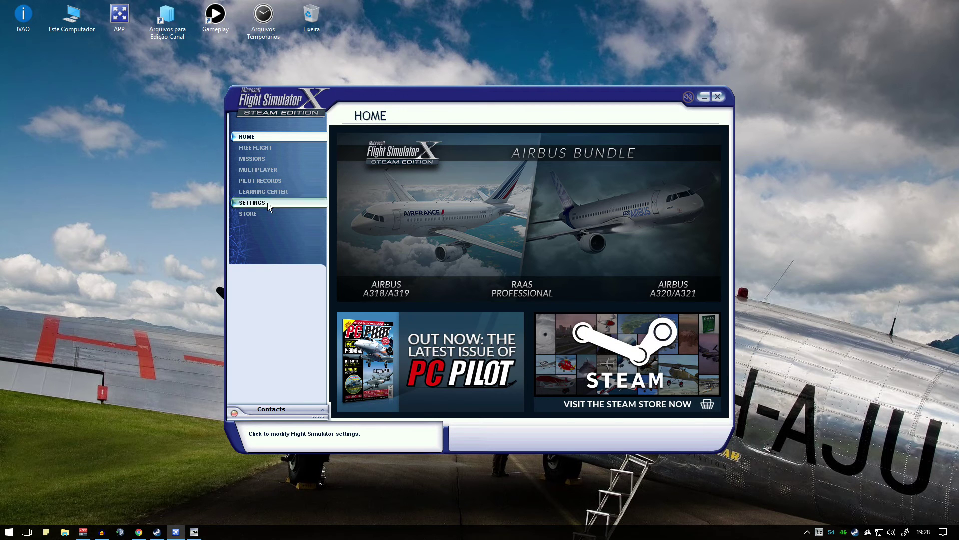
pyautogui.click(654, 237)
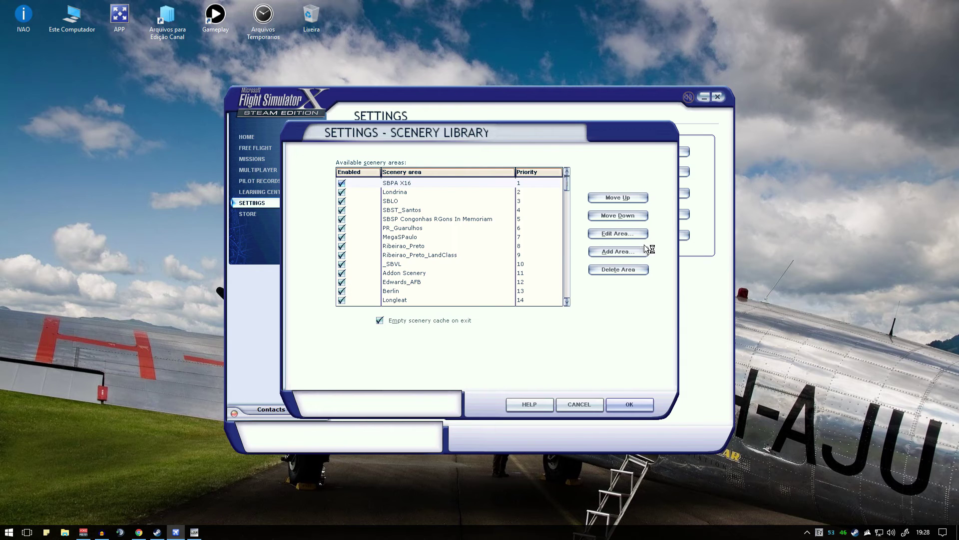
pyautogui.click(619, 251)
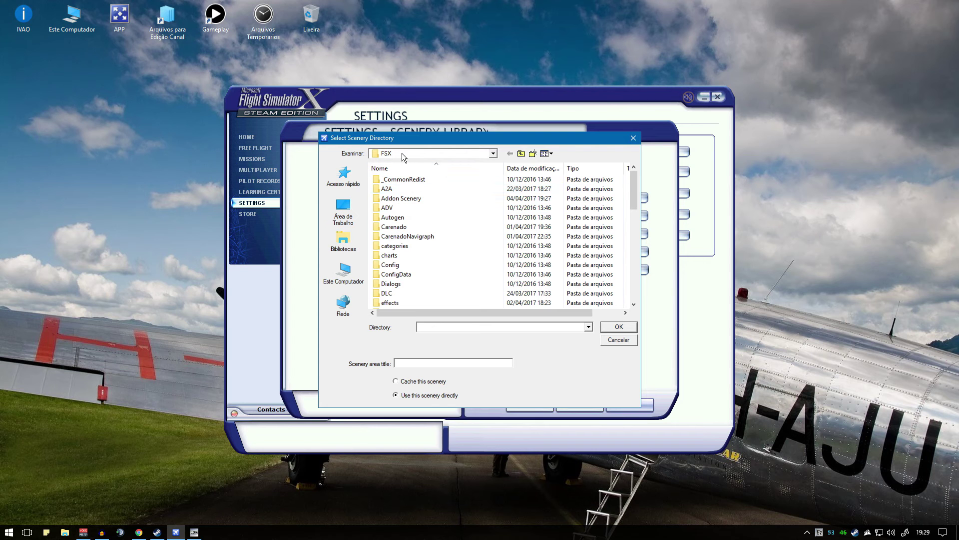
pyautogui.doubleClick(413, 199)
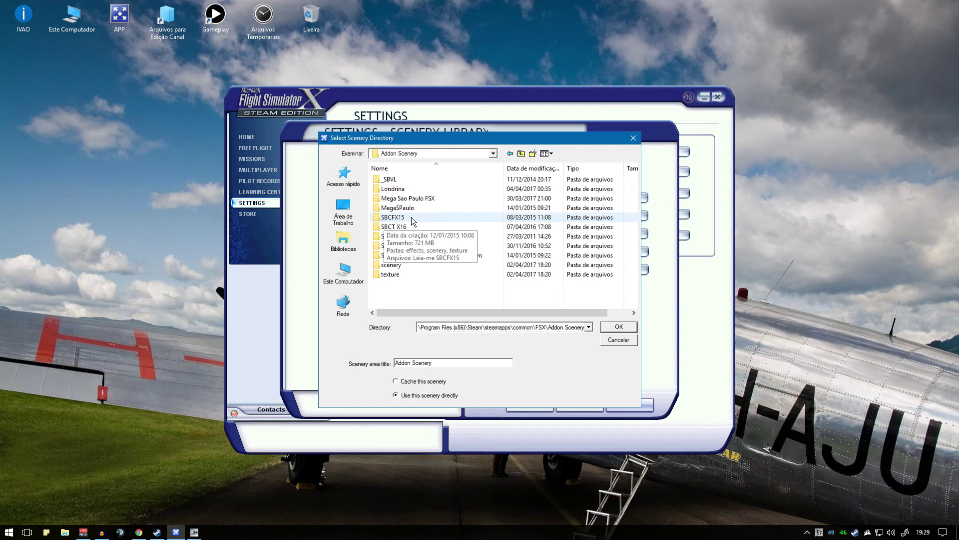
pyautogui.click(412, 217)
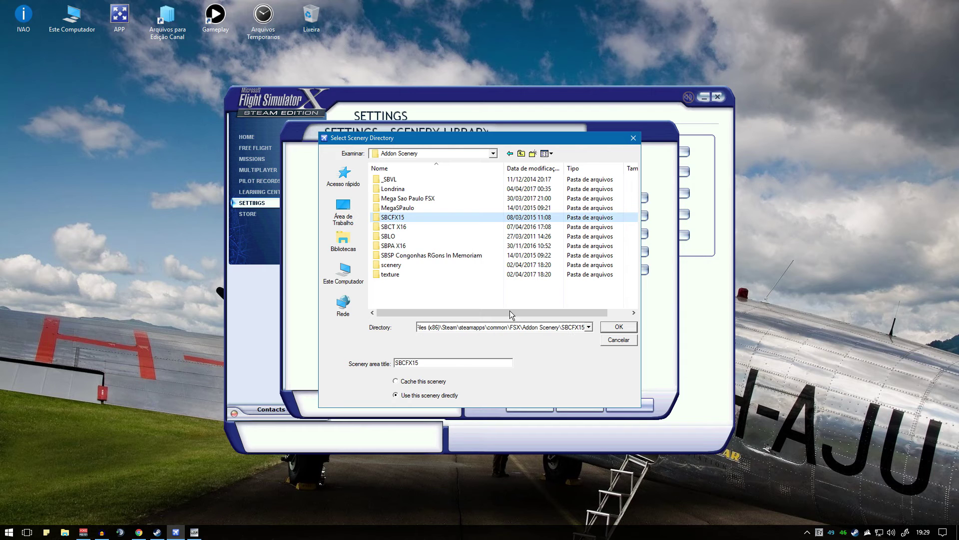
pyautogui.click(618, 327)
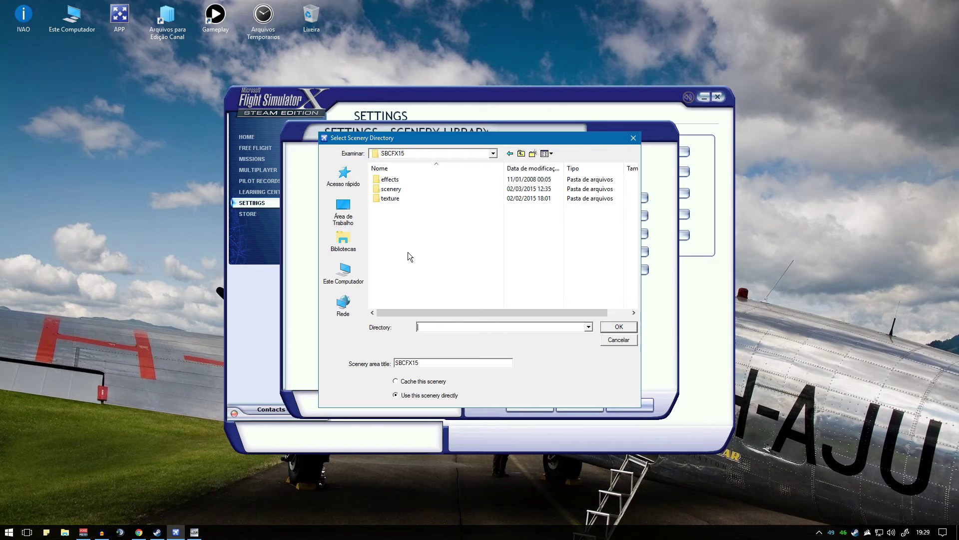
pyautogui.press('Return')
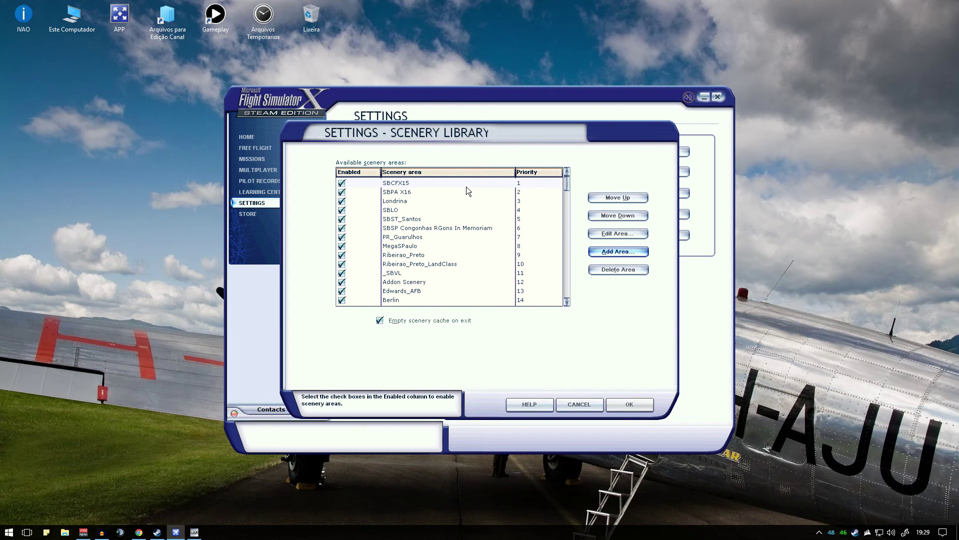
pyautogui.click(625, 406)
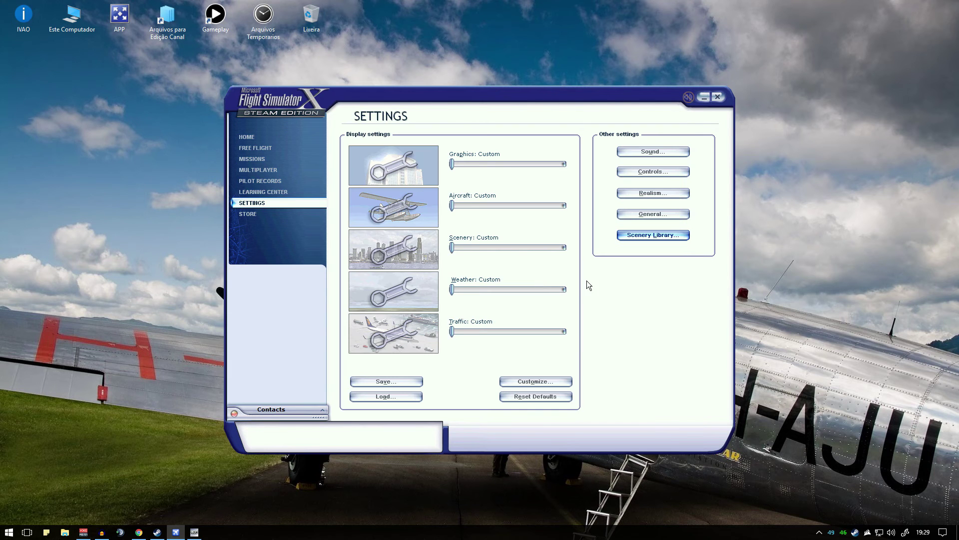
# Set up a free flight with the Boeing 737-800NGX as the current aircraft.
pyautogui.click(253, 149)
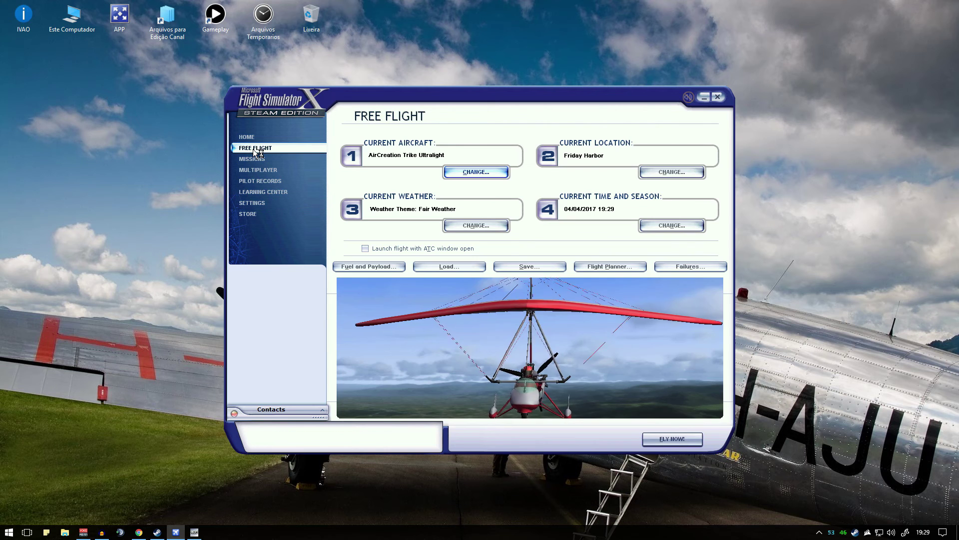
pyautogui.click(490, 172)
pyautogui.click(475, 195)
pyautogui.click(626, 403)
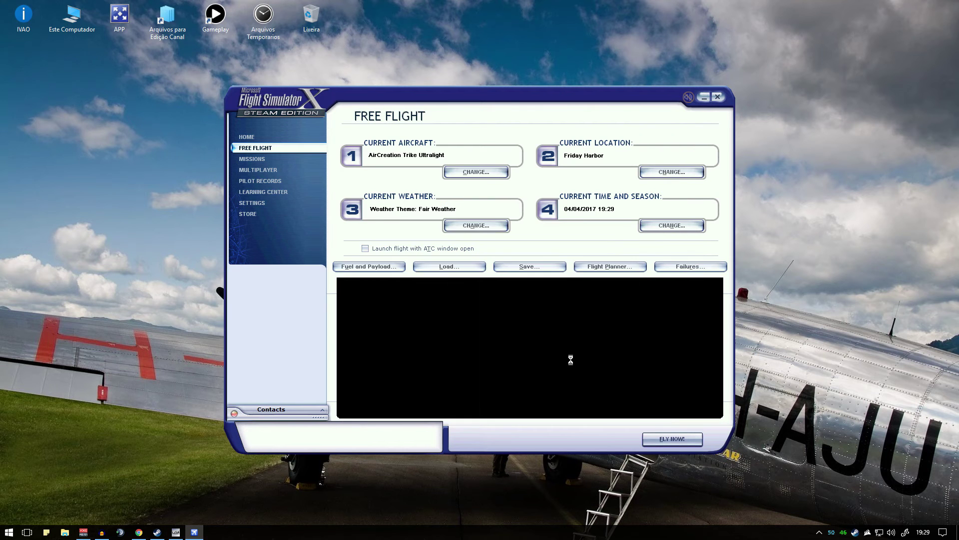
pyautogui.click(488, 266)
pyautogui.click(518, 300)
# Set the flight location to Tancredo Neves Intl by airport ID SBCF and choose a starting position there.
pyautogui.click(672, 172)
pyautogui.click(482, 172)
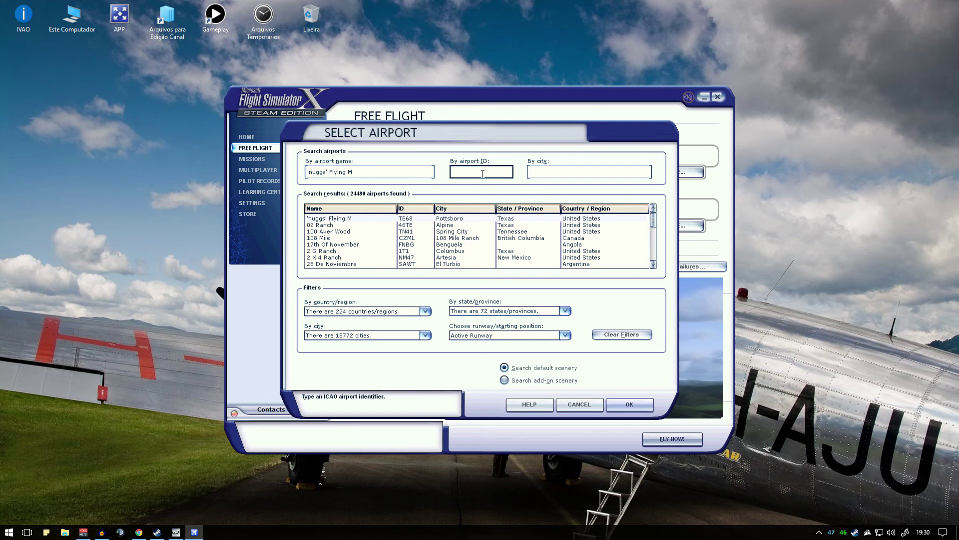
pyautogui.write('sbcf')
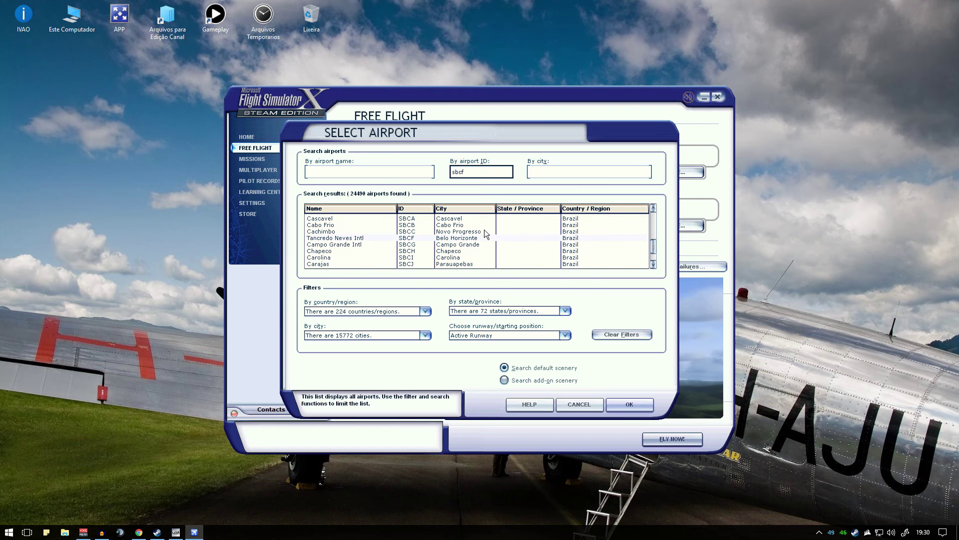
pyautogui.click(341, 239)
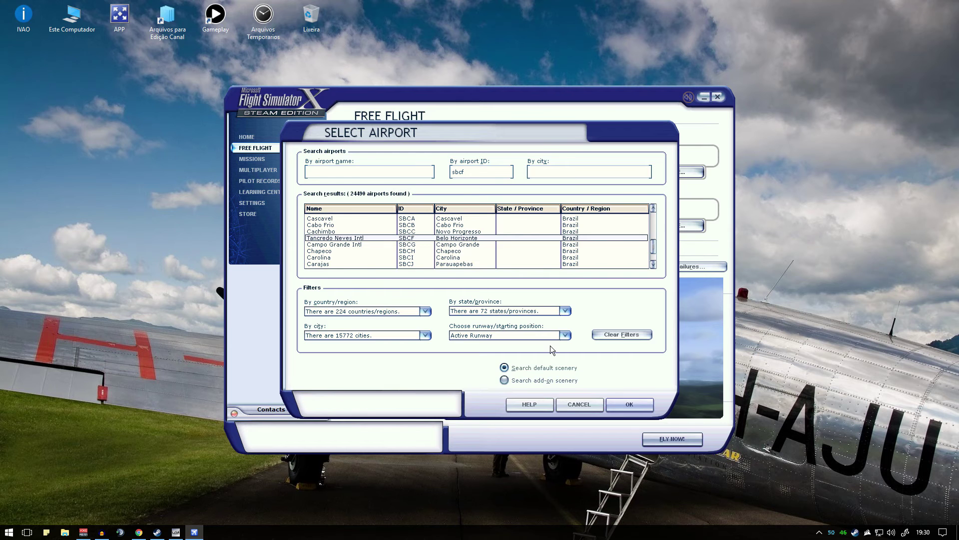
pyautogui.click(540, 335)
pyautogui.click(521, 371)
pyautogui.click(629, 404)
# Set the time of day to Day and the season to Summer, and start the flight.
pyautogui.click(672, 226)
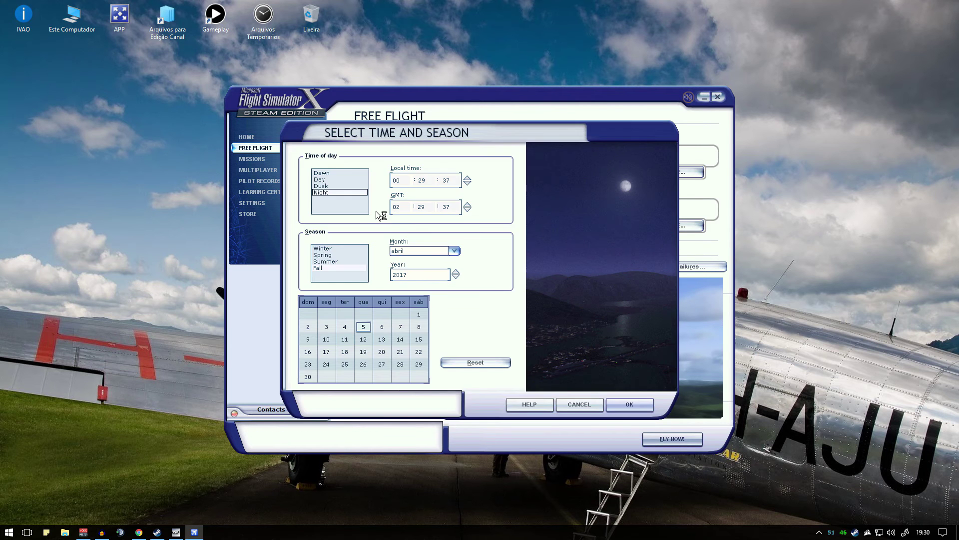
pyautogui.click(330, 179)
pyautogui.click(332, 261)
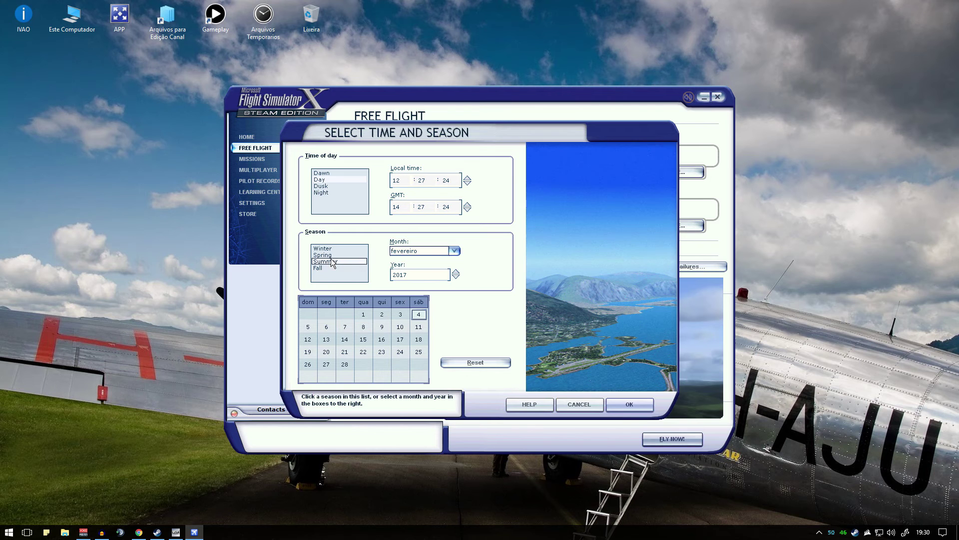
pyautogui.click(622, 407)
pyautogui.click(688, 443)
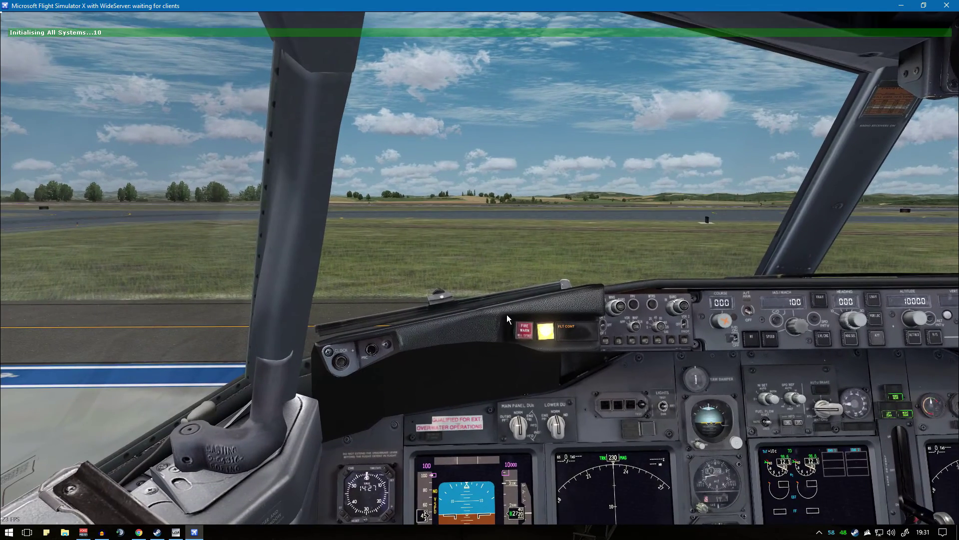
# View the aircraft and the SBCF airport scenery from outside the cockpit, and end the flight.
pyautogui.press('s')
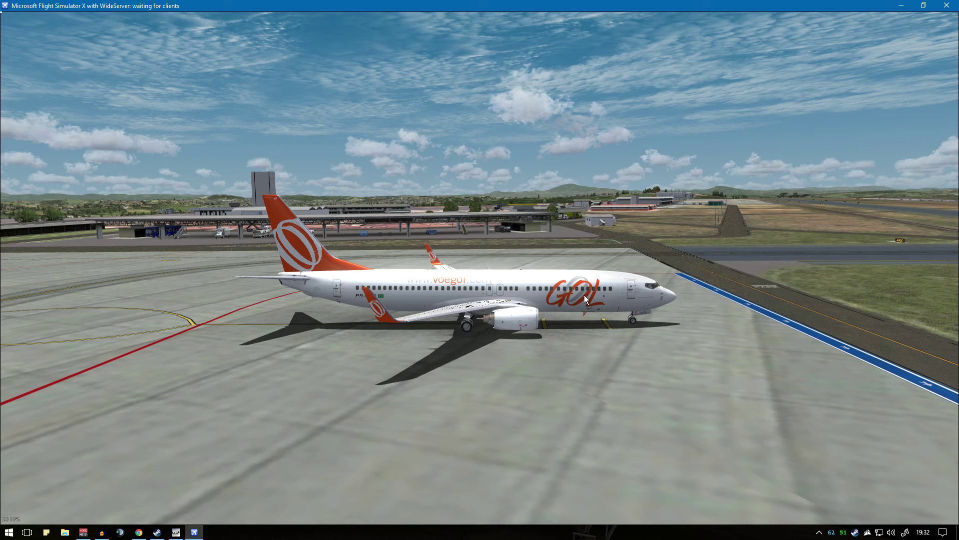
pyautogui.press('Escape')
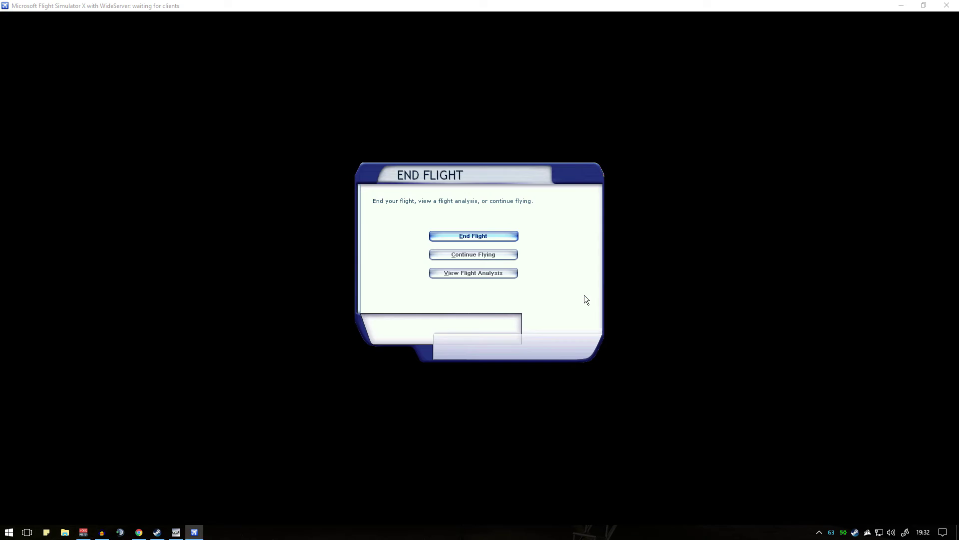
pyautogui.click(482, 238)
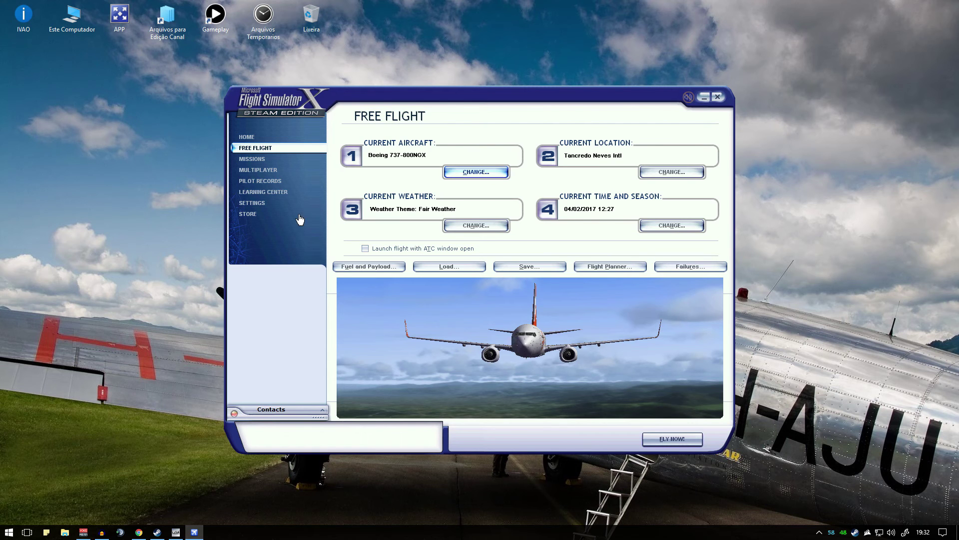
# Review the SBCFX15 entry and the option for deleting an area in the Scenery Library, and close it.
pyautogui.click(265, 202)
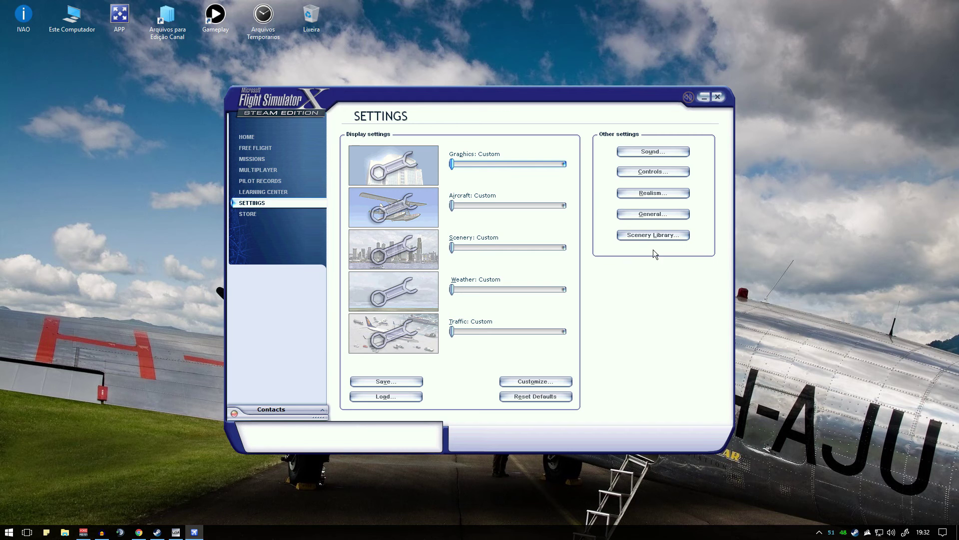
pyautogui.click(647, 238)
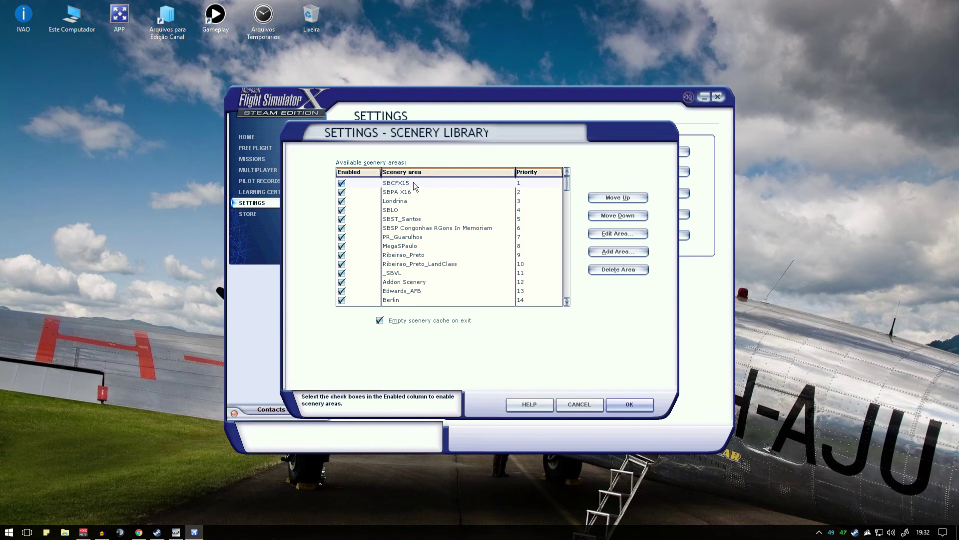
pyautogui.click(399, 192)
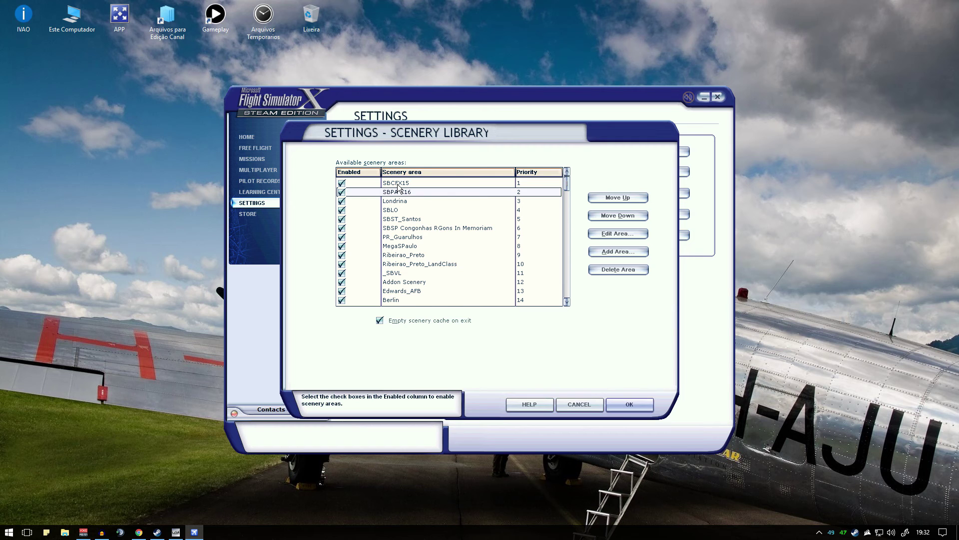
pyautogui.click(398, 184)
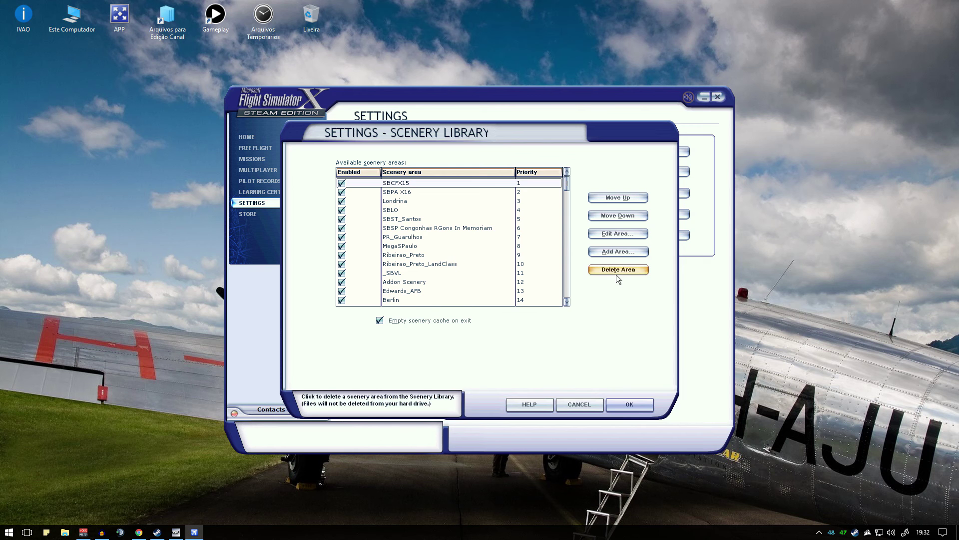
pyautogui.click(634, 403)
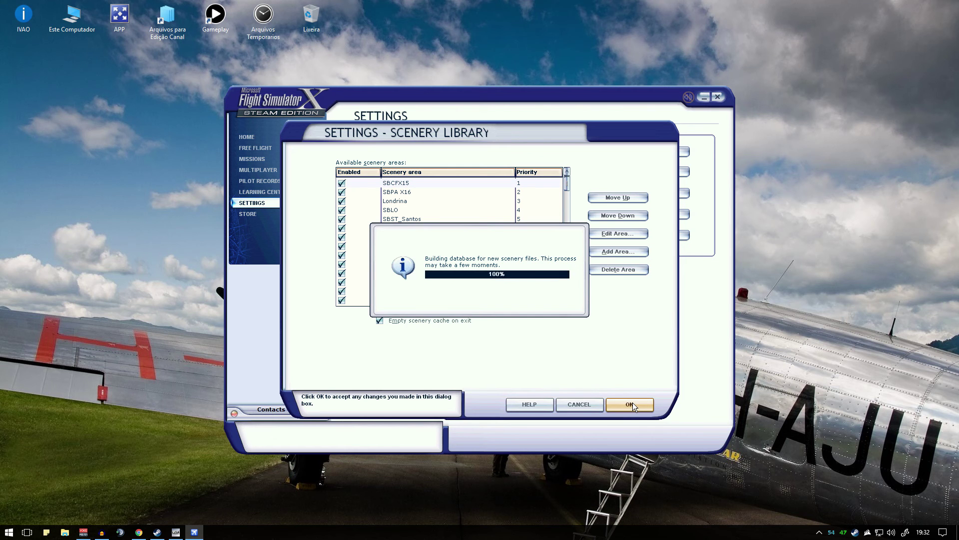
# Exit Flight Simulator and open the Steam folder under C:, Arquivos de Programas (x86).
pyautogui.click(718, 94)
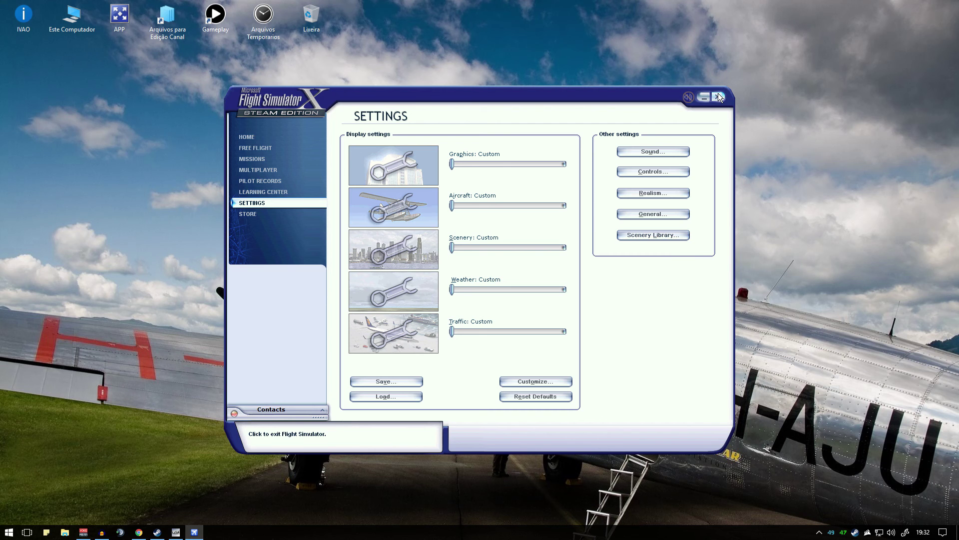
pyautogui.click(448, 298)
pyautogui.doubleClick(76, 23)
pyautogui.doubleClick(139, 161)
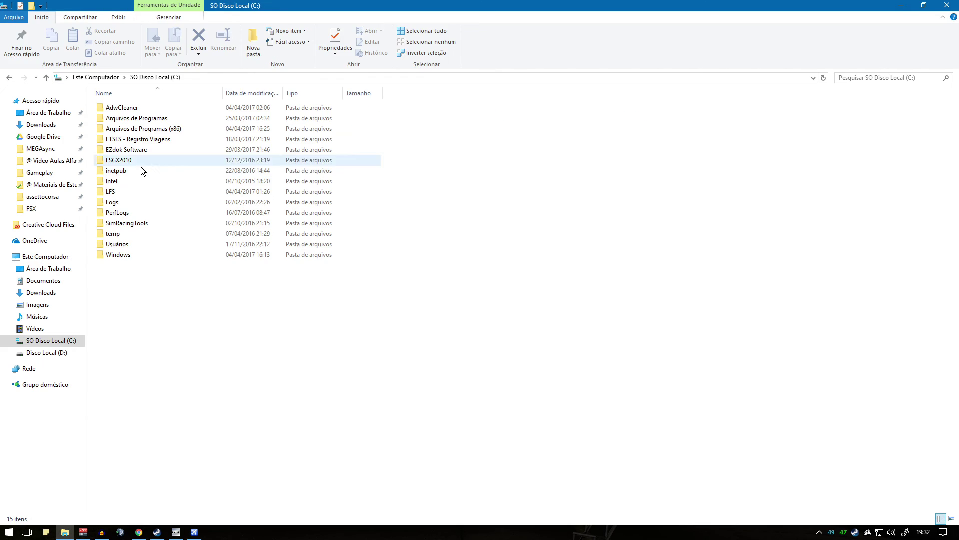
pyautogui.doubleClick(156, 132)
pyautogui.scroll(-4, 156, 310)
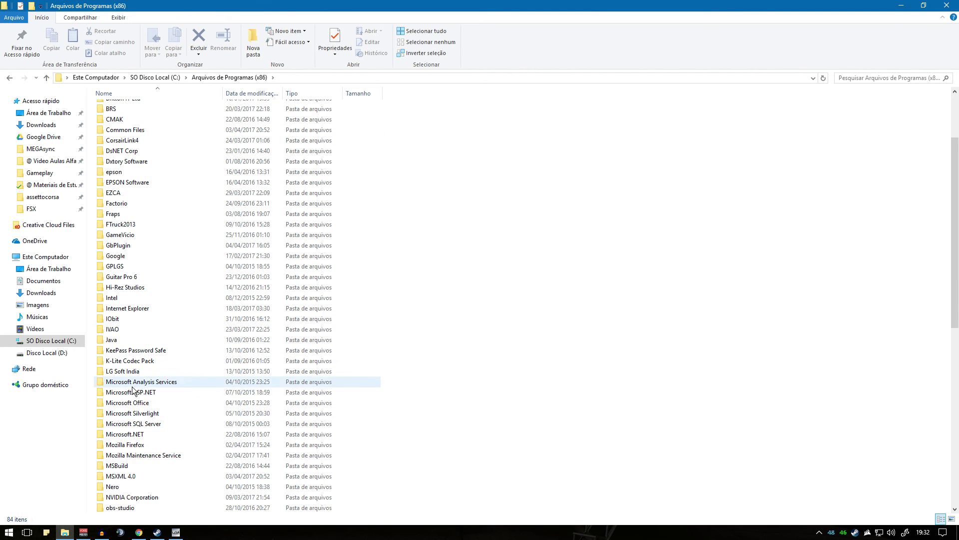
pyautogui.scroll(-7, 128, 435)
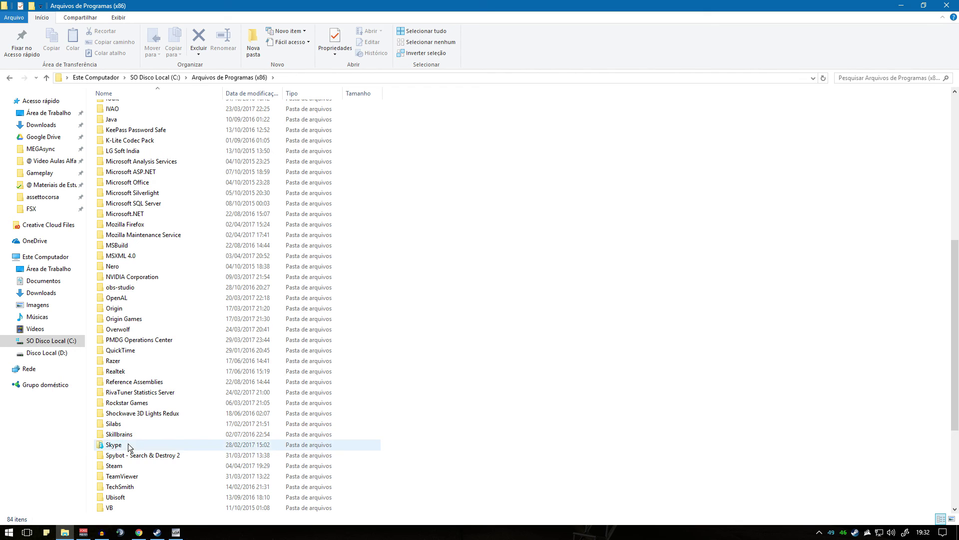
pyautogui.doubleClick(127, 465)
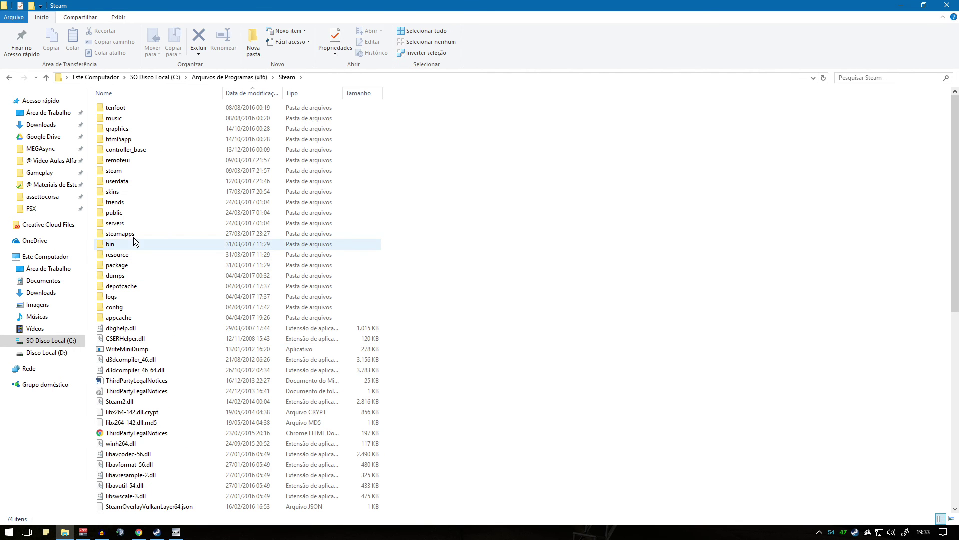
# Locate the SBCFX15 folder in Addon Scenery under steamapps, common, FSX, and close the file window.
pyautogui.doubleClick(131, 234)
pyautogui.click(137, 109)
pyautogui.doubleClick(137, 109)
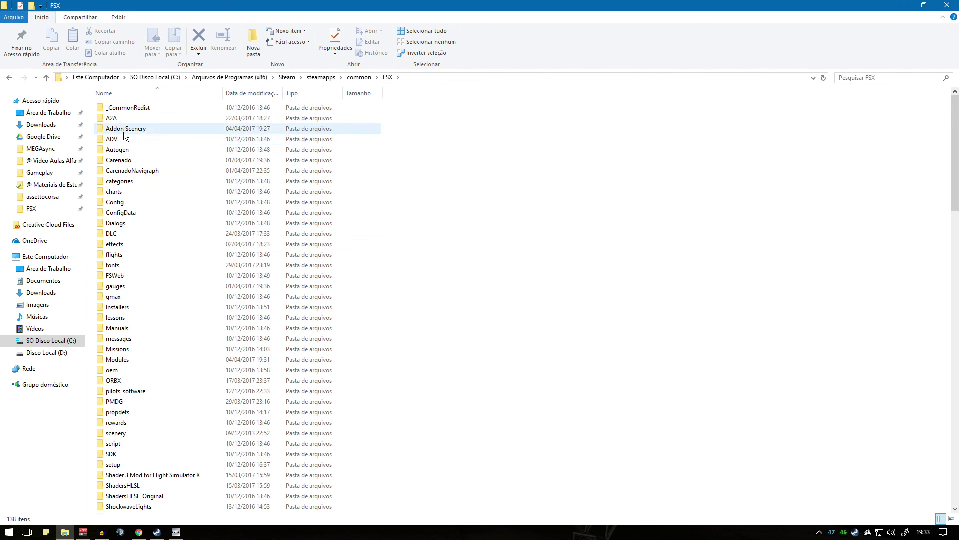
pyautogui.doubleClick(124, 129)
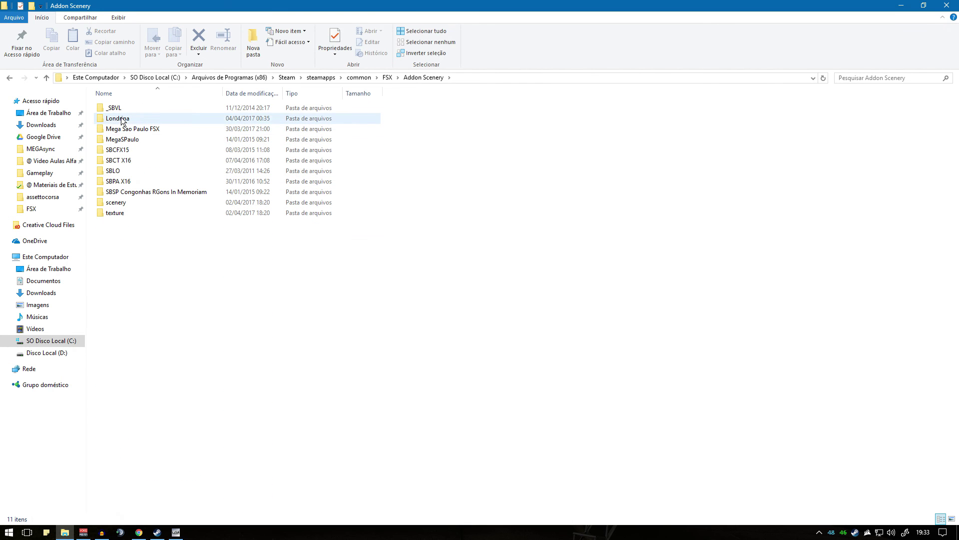
pyautogui.click(132, 151)
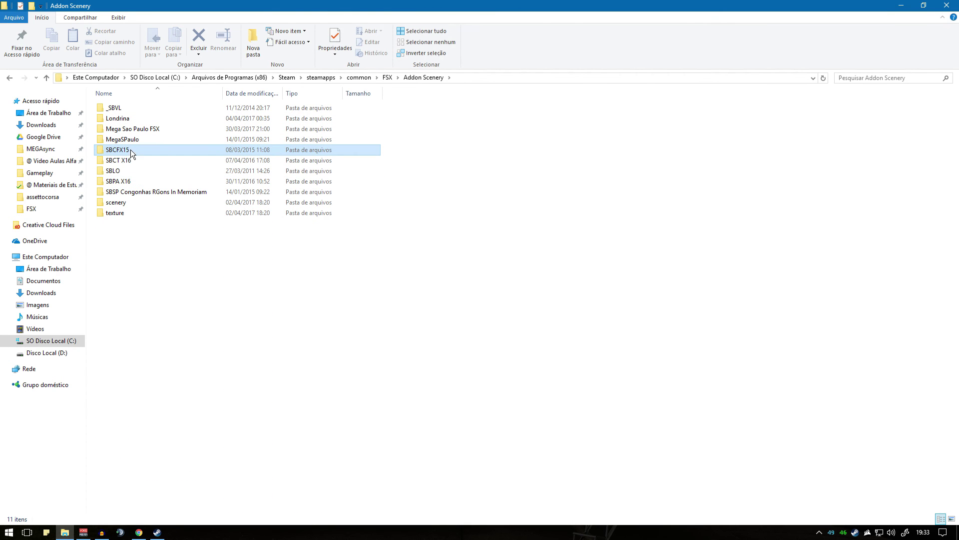
pyautogui.click(146, 236)
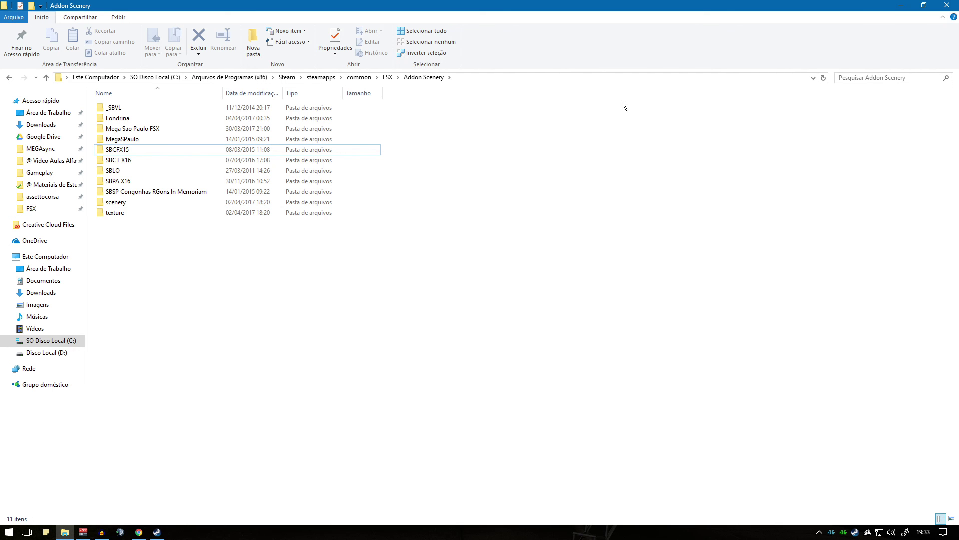
pyautogui.click(956, 4)
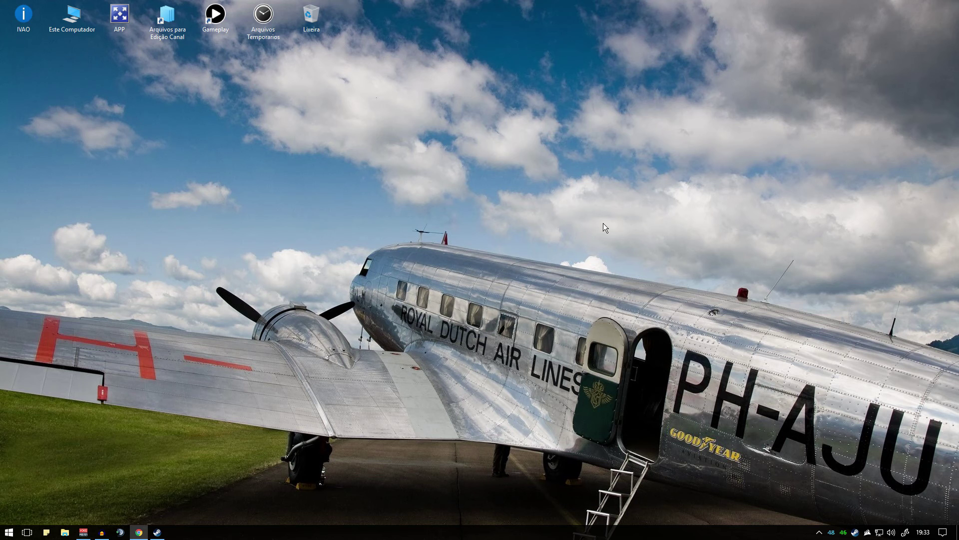